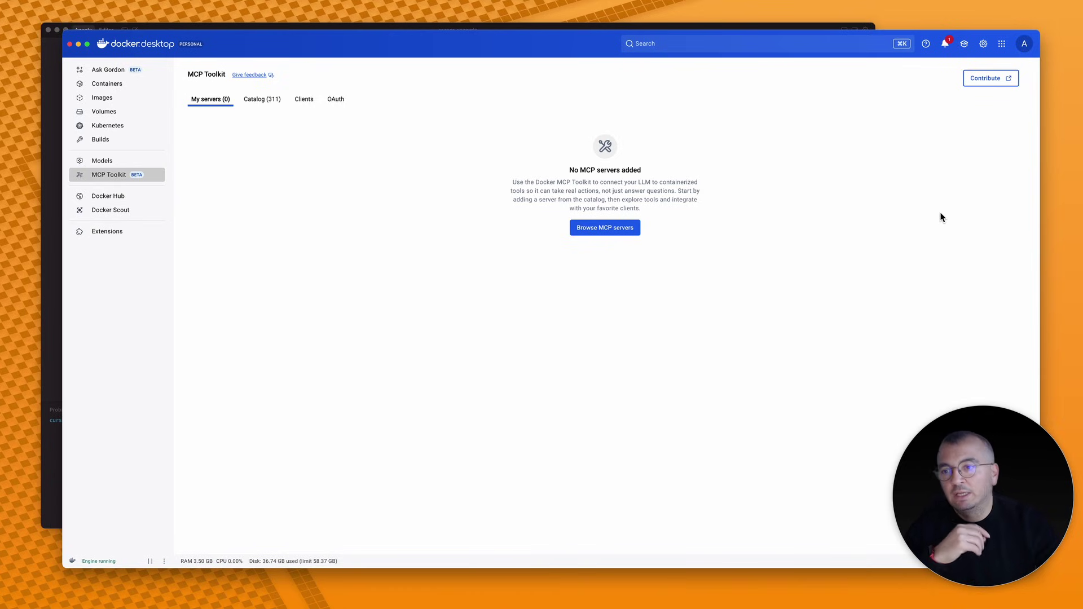
Review the locally installed models, then the model request history and logs.
{"action": "left_click", "coordinate": [124, 165]}
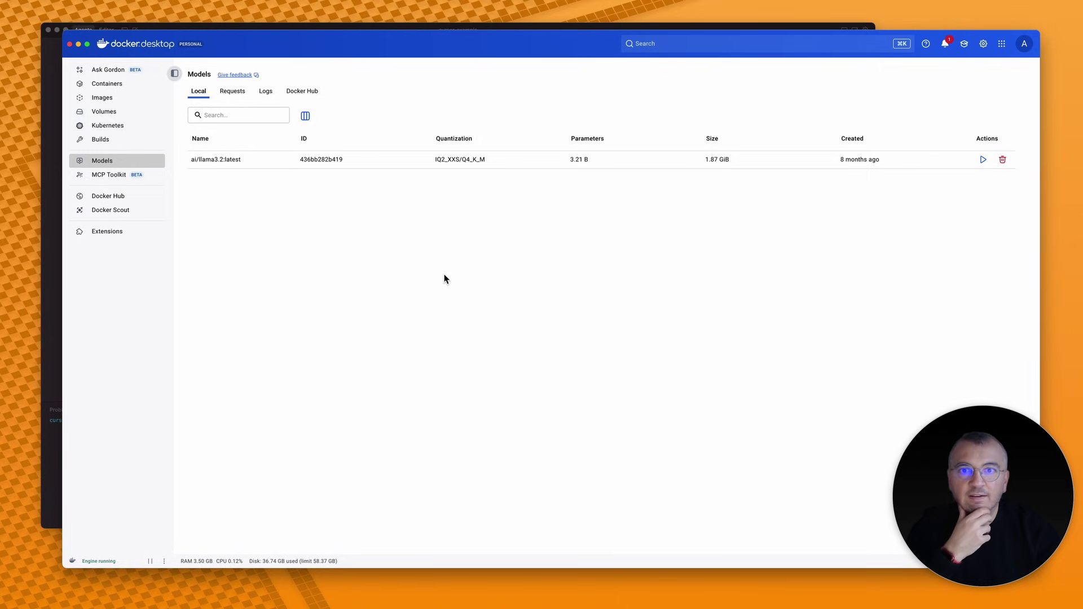
{"action": "left_click", "coordinate": [233, 92]}
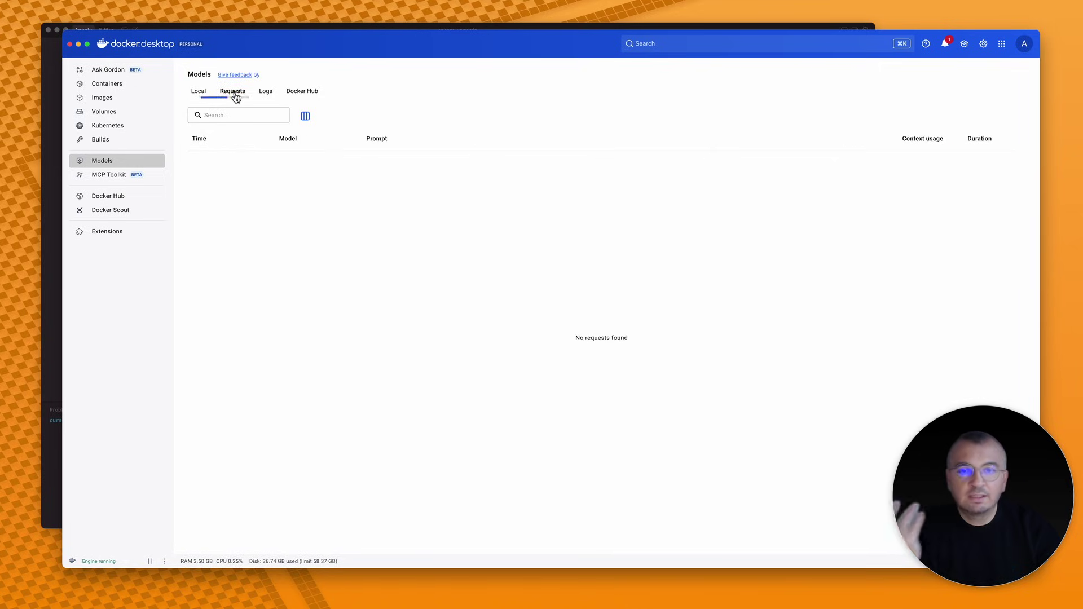
{"action": "left_click", "coordinate": [270, 93]}
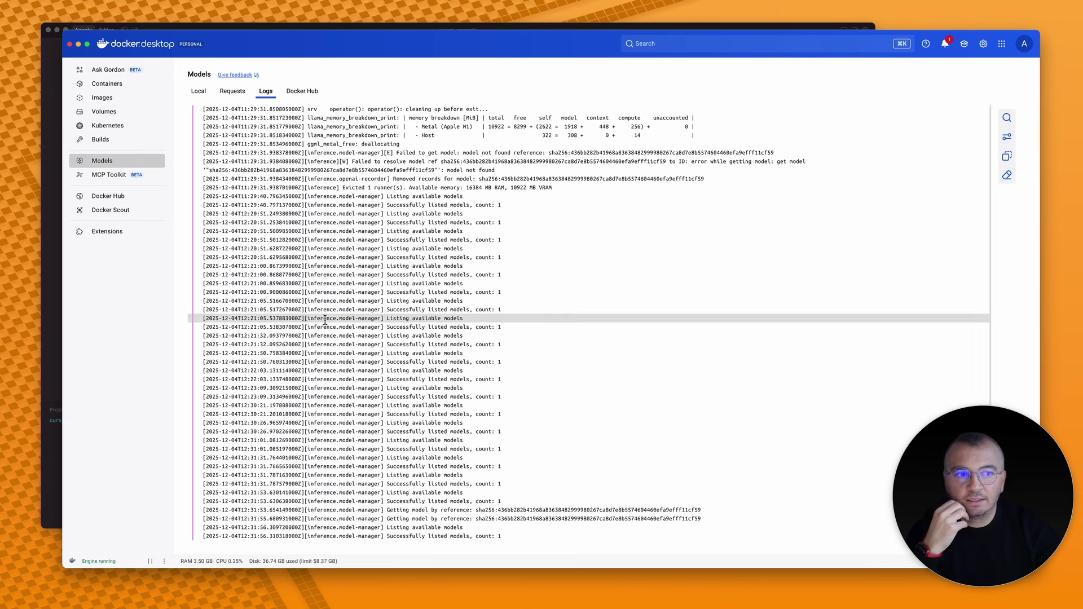
{"action": "left_click", "coordinate": [242, 96]}
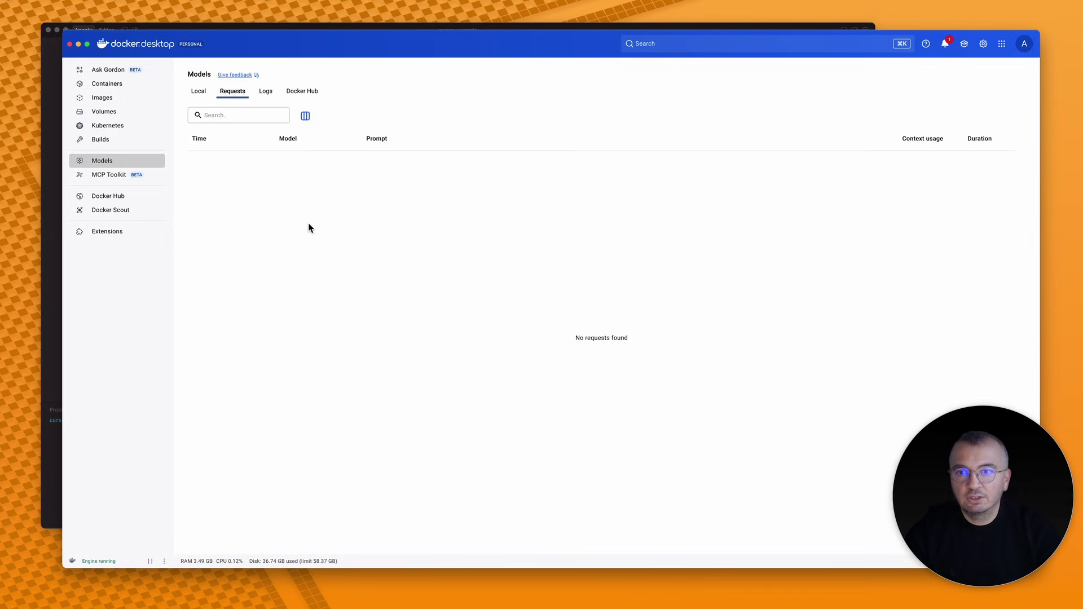
Browse the Docker Hub model catalog through to page 3.
{"action": "left_click", "coordinate": [303, 92]}
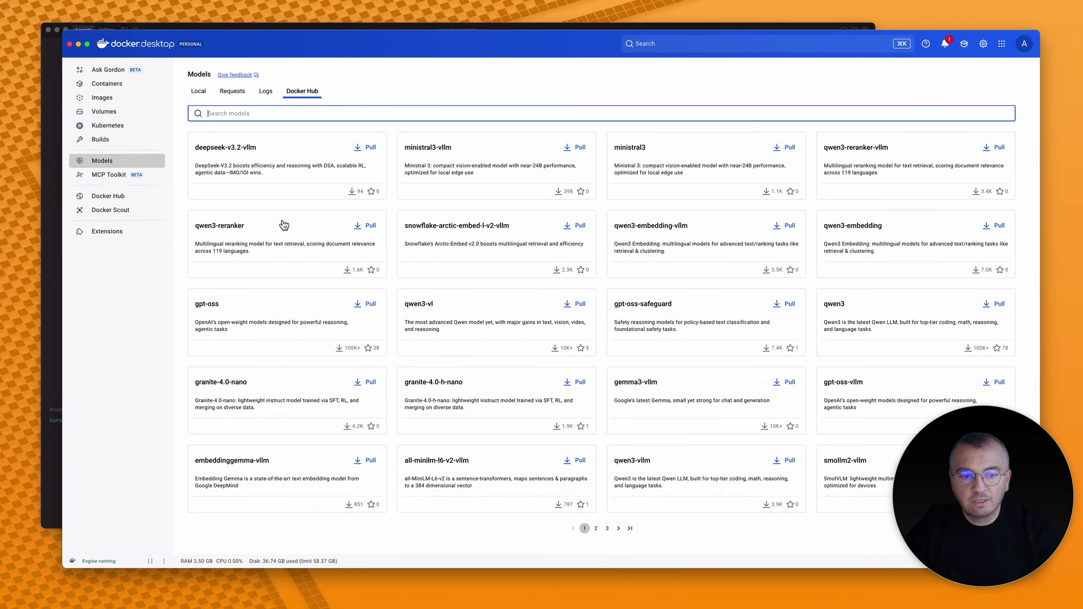
{"action": "left_click", "coordinate": [600, 531]}
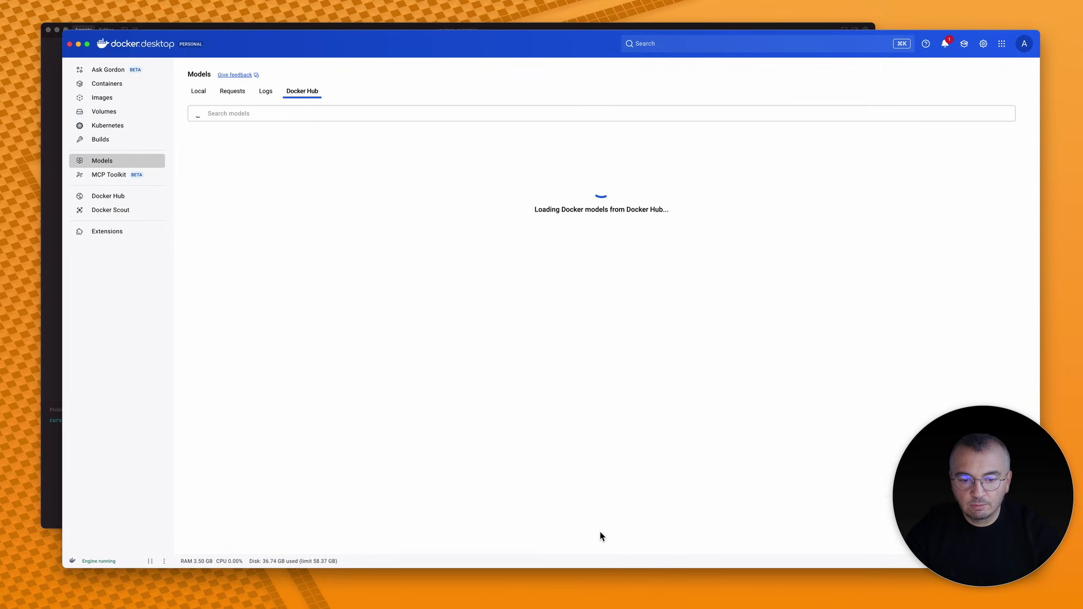
{"action": "left_click", "coordinate": [616, 531]}
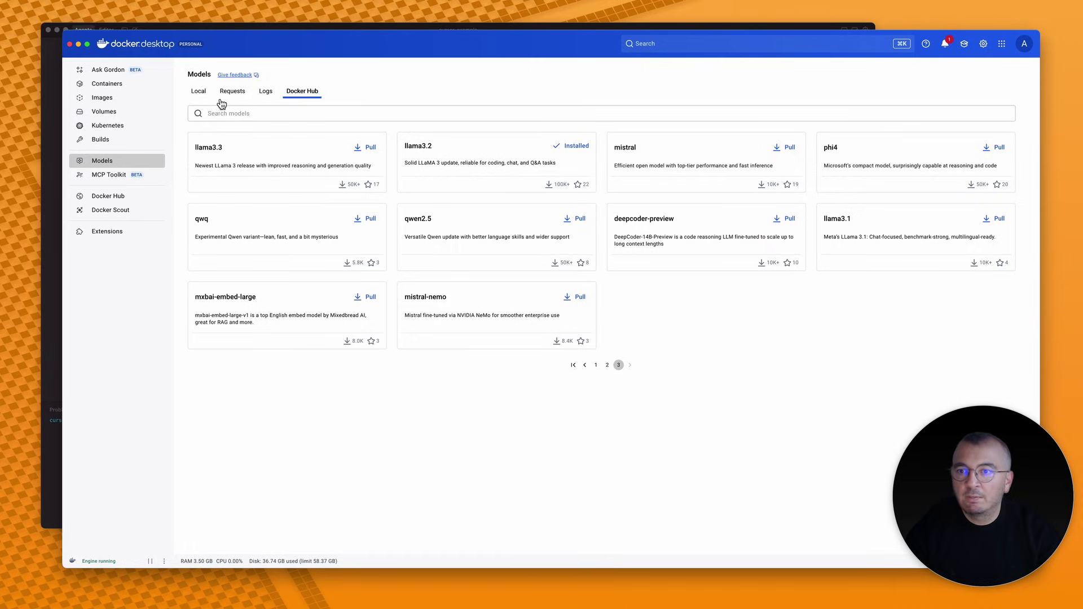
Open the local ai/llama3.2:latest model and look at its characteristics and request history.
{"action": "left_click", "coordinate": [199, 93]}
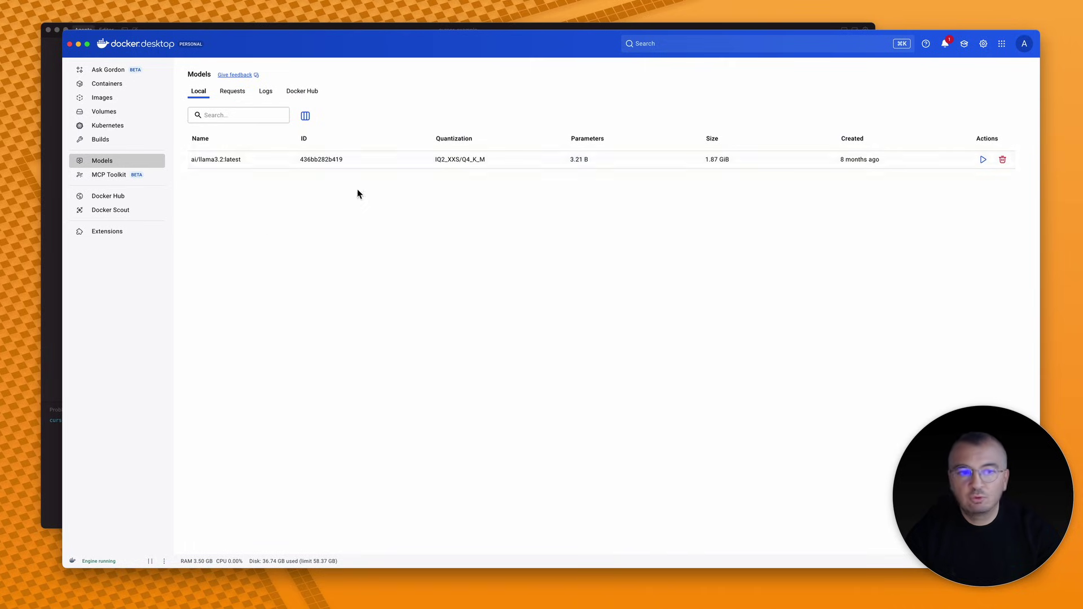
{"action": "left_click", "coordinate": [514, 169]}
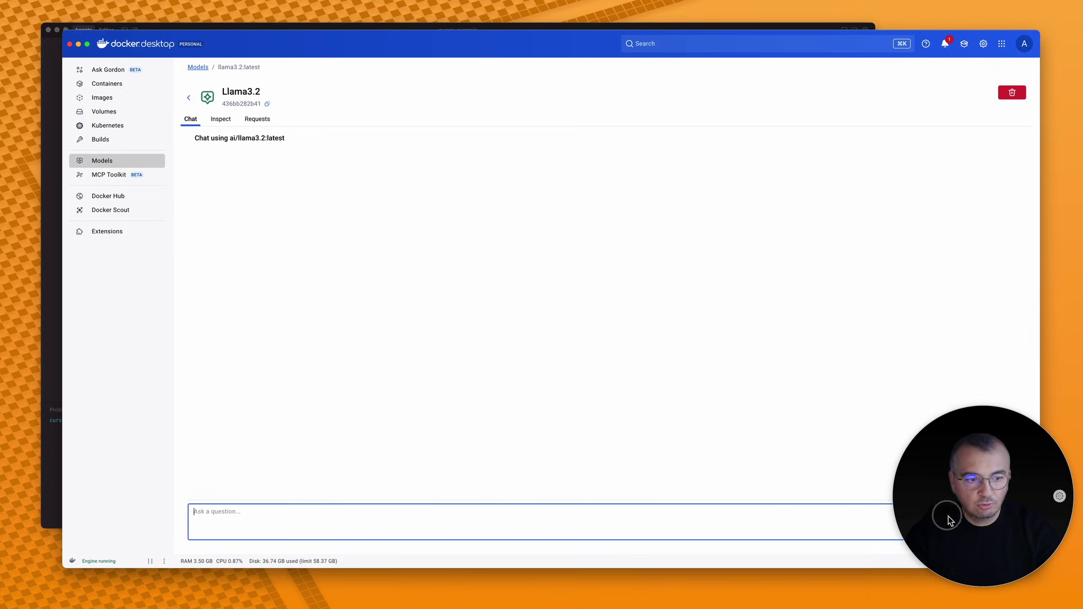
{"action": "left_click_drag", "start_coordinate": [949, 518], "coordinate": [947, 372]}
{"action": "left_click", "coordinate": [220, 119]}
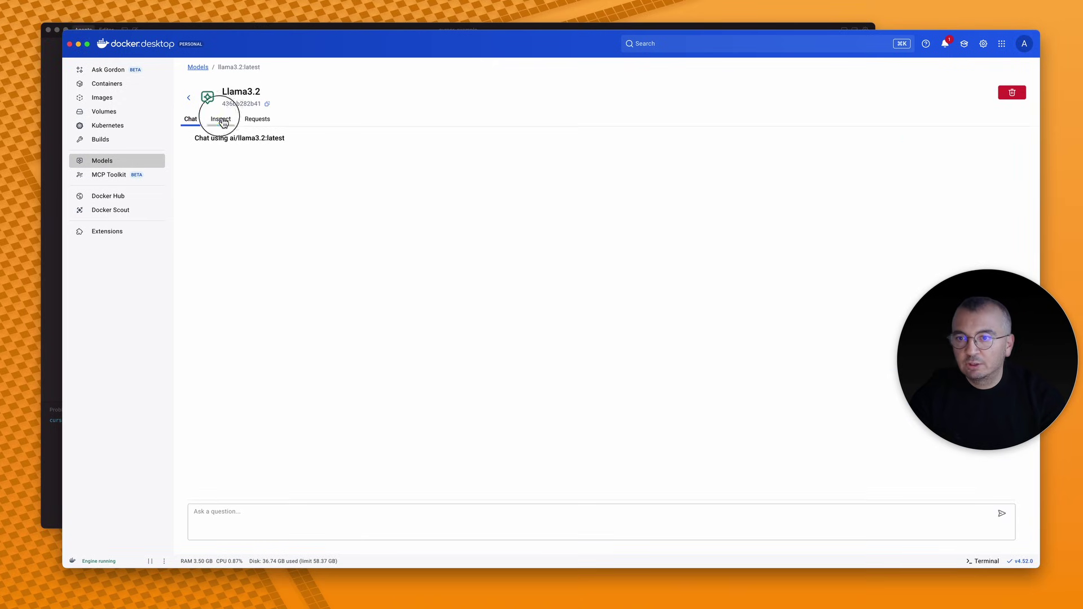
{"action": "left_click", "coordinate": [259, 119]}
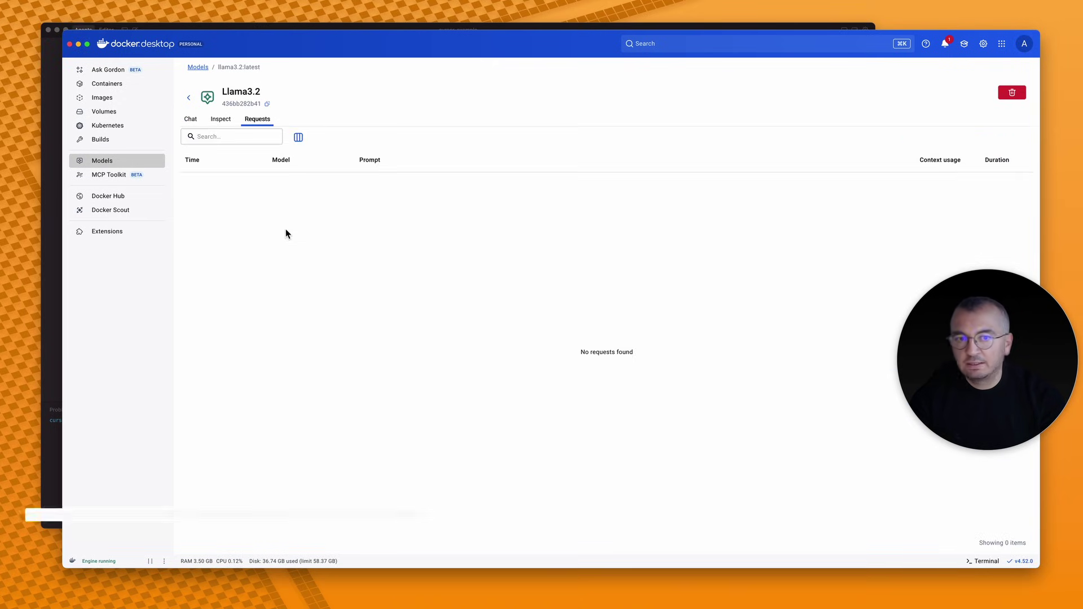
Send the message "hi llama" in the Llama3.2 model's chat.
{"action": "left_click", "coordinate": [192, 119]}
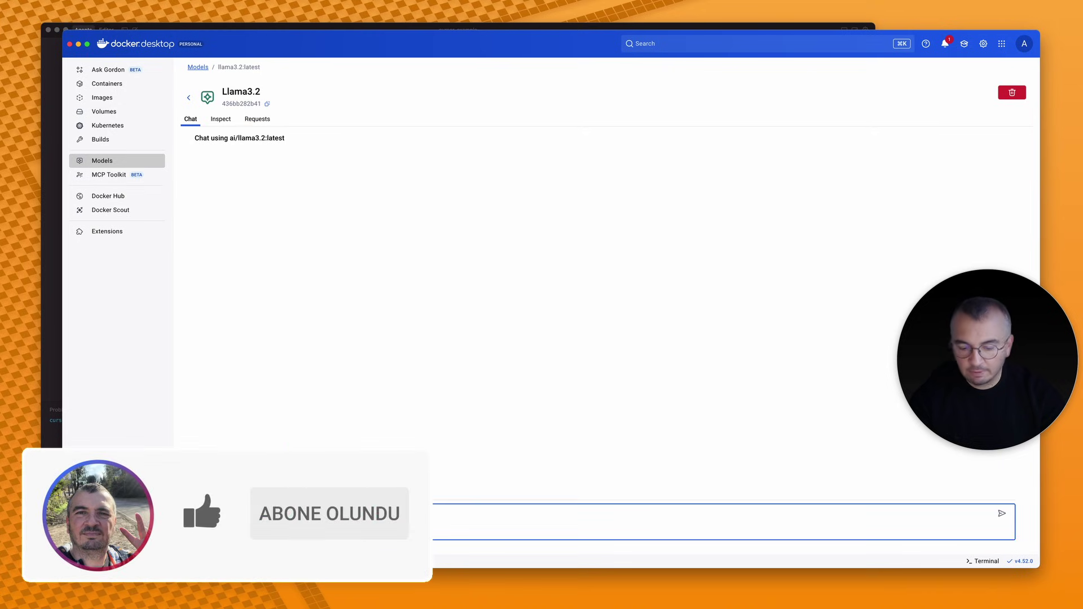
{"action": "type", "text": "hi "}
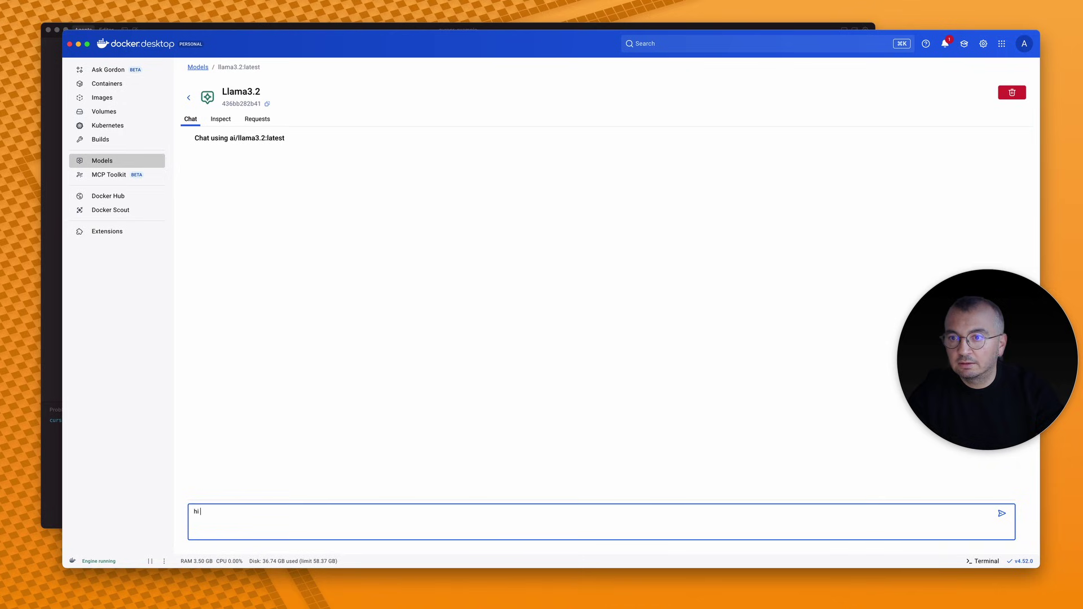
{"action": "type", "text": "lla"}
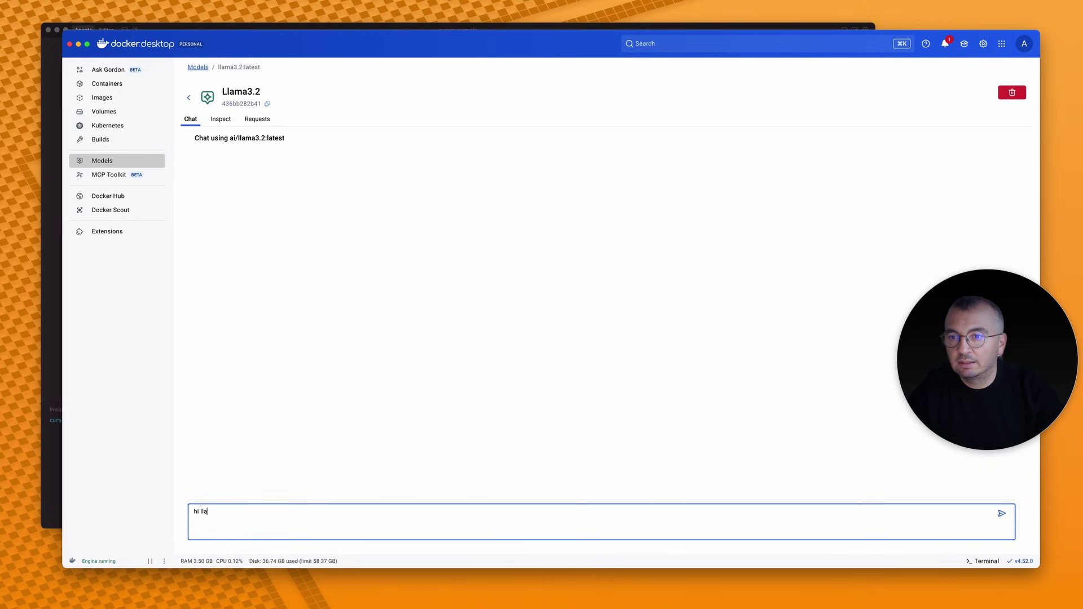
{"action": "type", "text": "ma"}
{"action": "key", "text": "Return"}
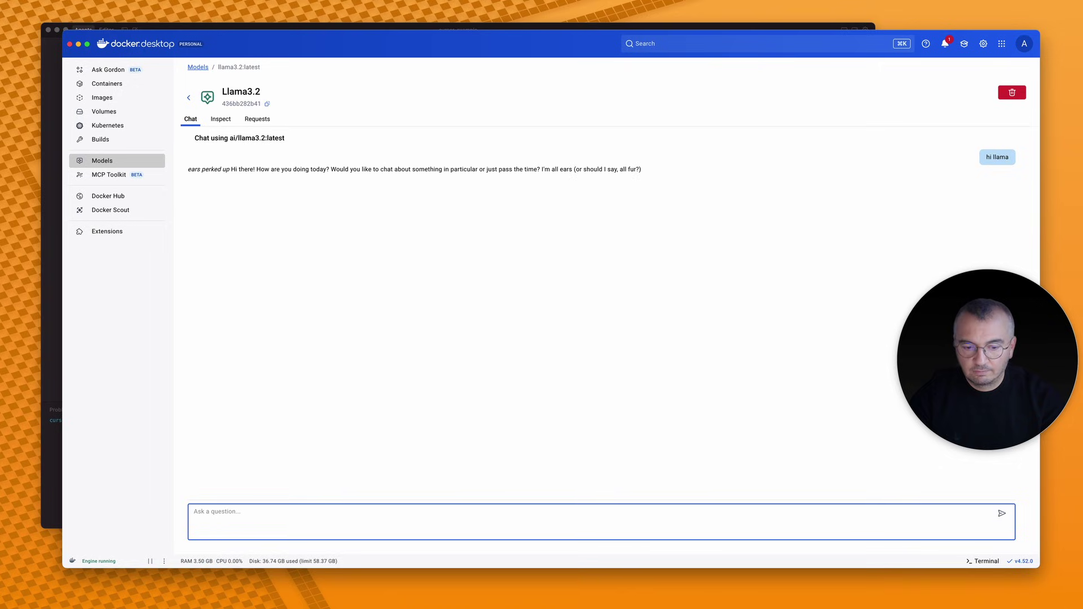
Ask the Llama3.2 model "do you know vue" in the same chat.
{"action": "left_click", "coordinate": [548, 519]}
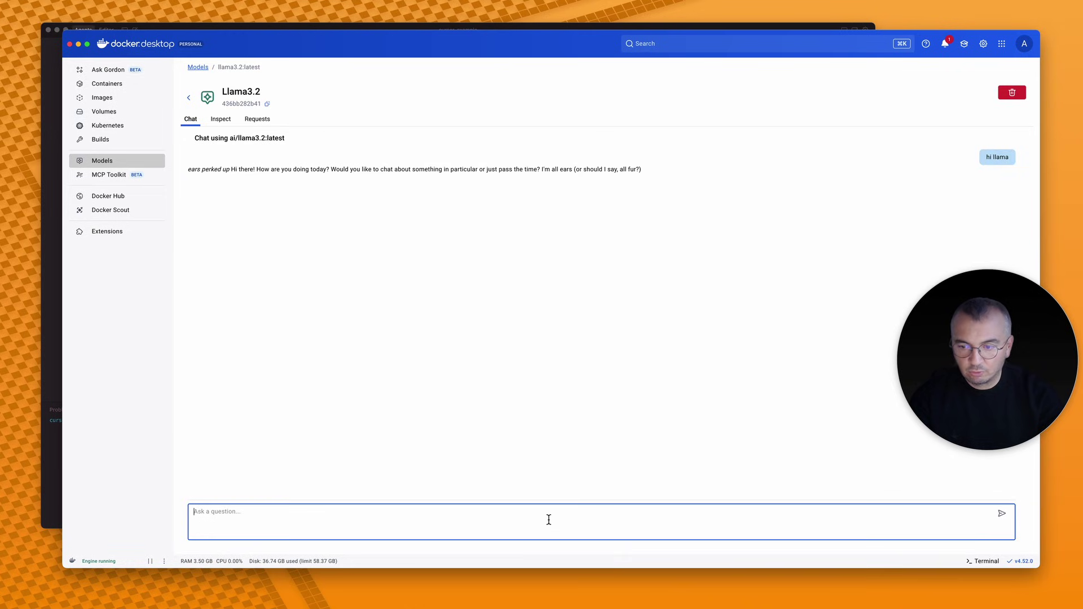
{"action": "type", "text": "do you "}
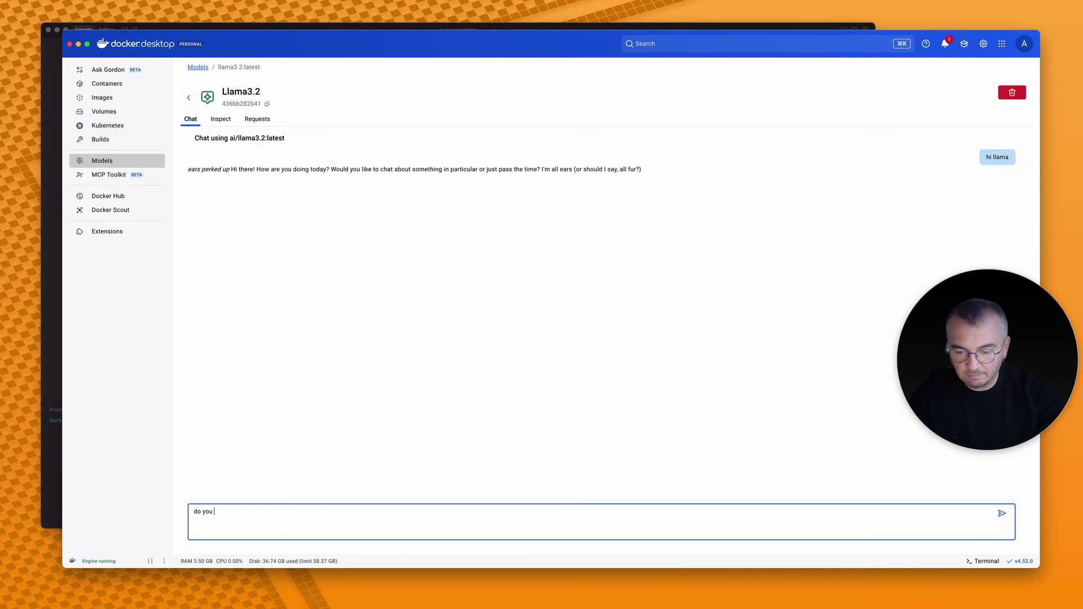
{"action": "type", "text": "know vue"}
{"action": "key", "text": "Return"}
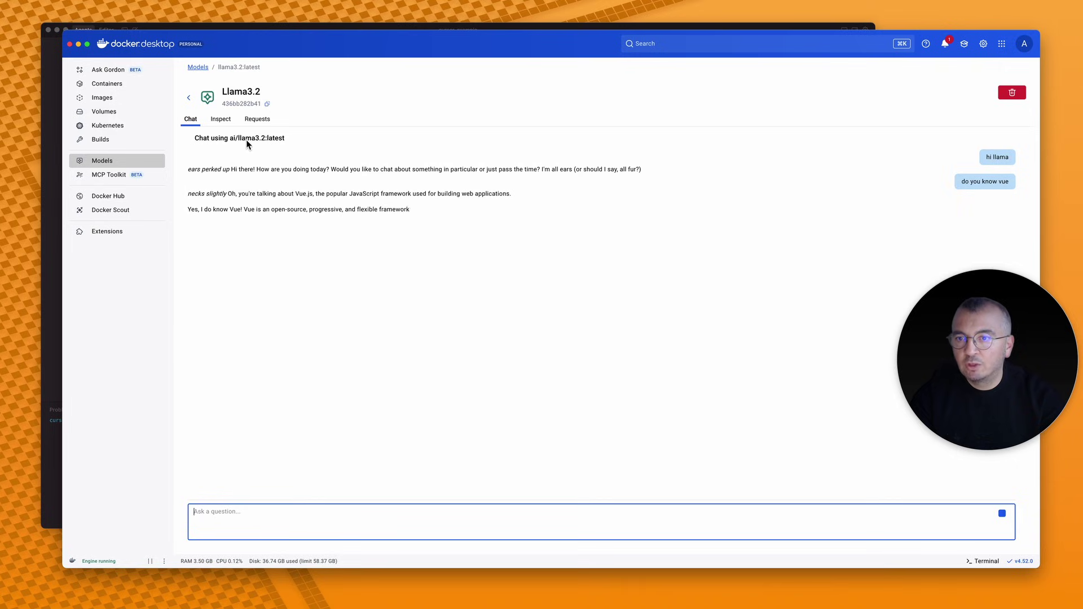
Examine the Llama3.2 model's characteristics and its list of recorded requests.
{"action": "left_click", "coordinate": [222, 121]}
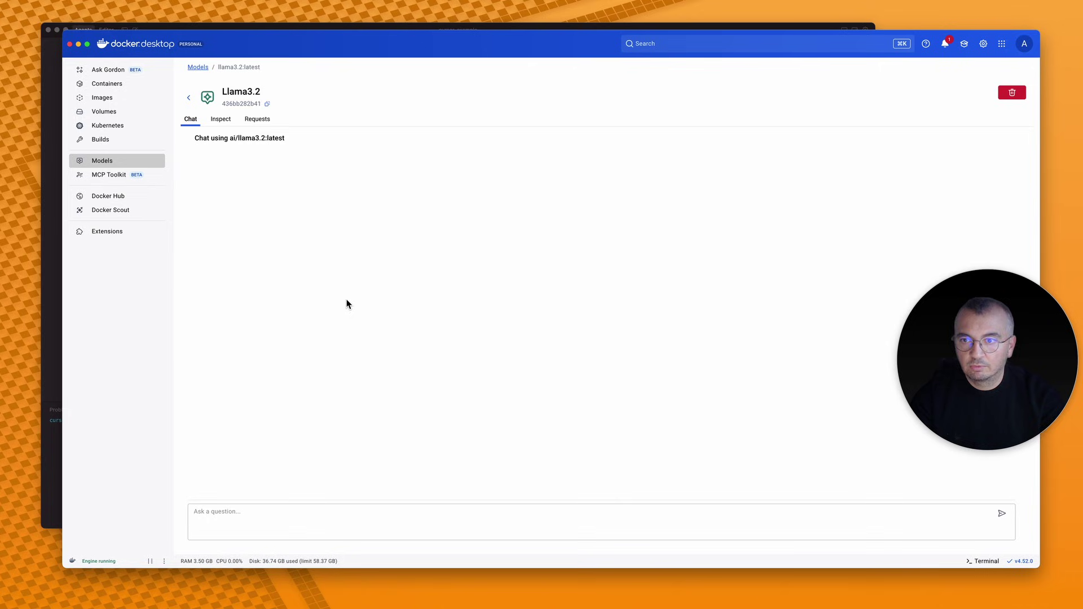
{"action": "mouse_move", "coordinate": [965, 383]}
{"action": "left_mouse_down"}
{"action": "mouse_move", "coordinate": [806, 291]}
{"action": "mouse_move", "coordinate": [989, 362]}
{"action": "mouse_move", "coordinate": [959, 393]}
{"action": "left_mouse_up"}
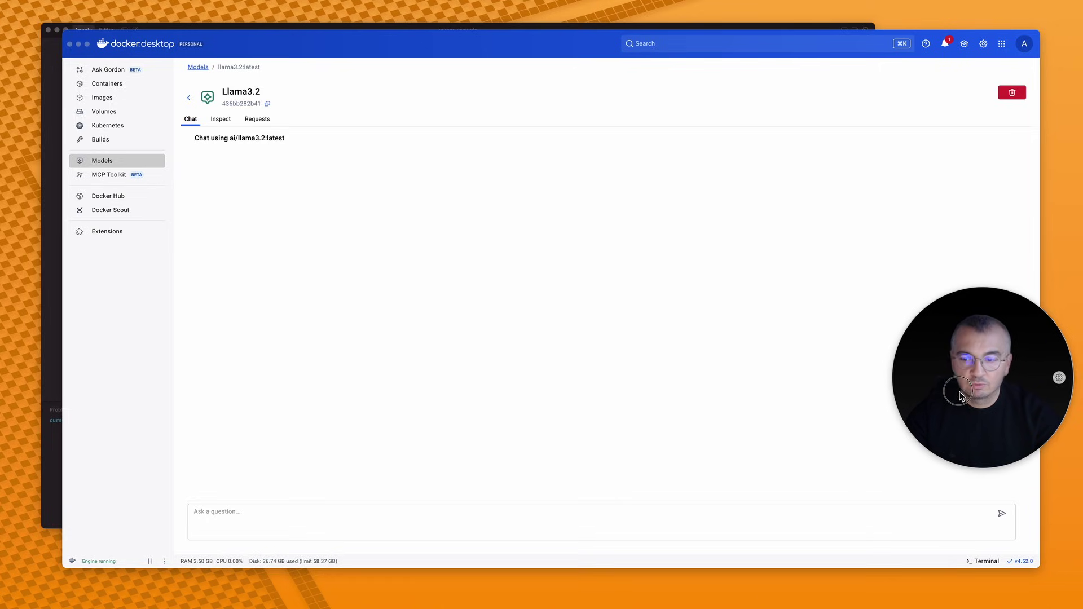
{"action": "left_click", "coordinate": [222, 120]}
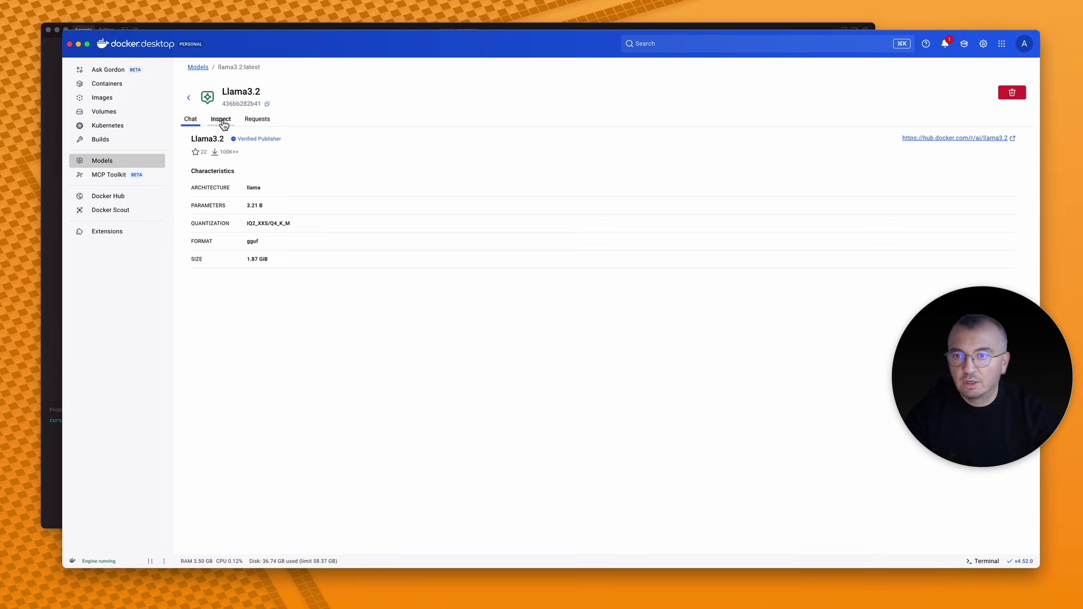
{"action": "left_click", "coordinate": [190, 120]}
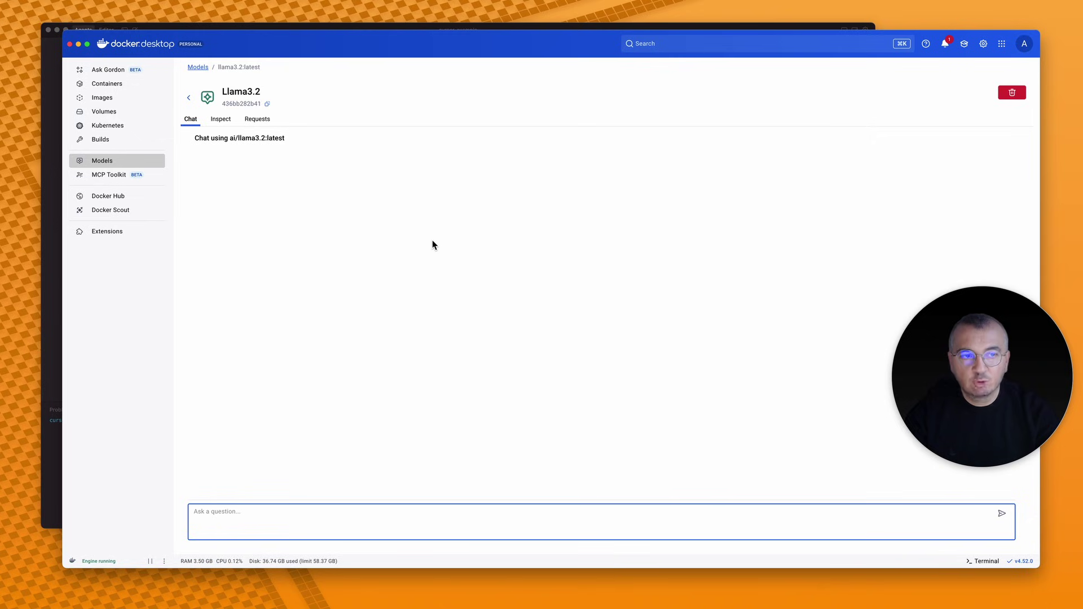
{"action": "left_click", "coordinate": [249, 120]}
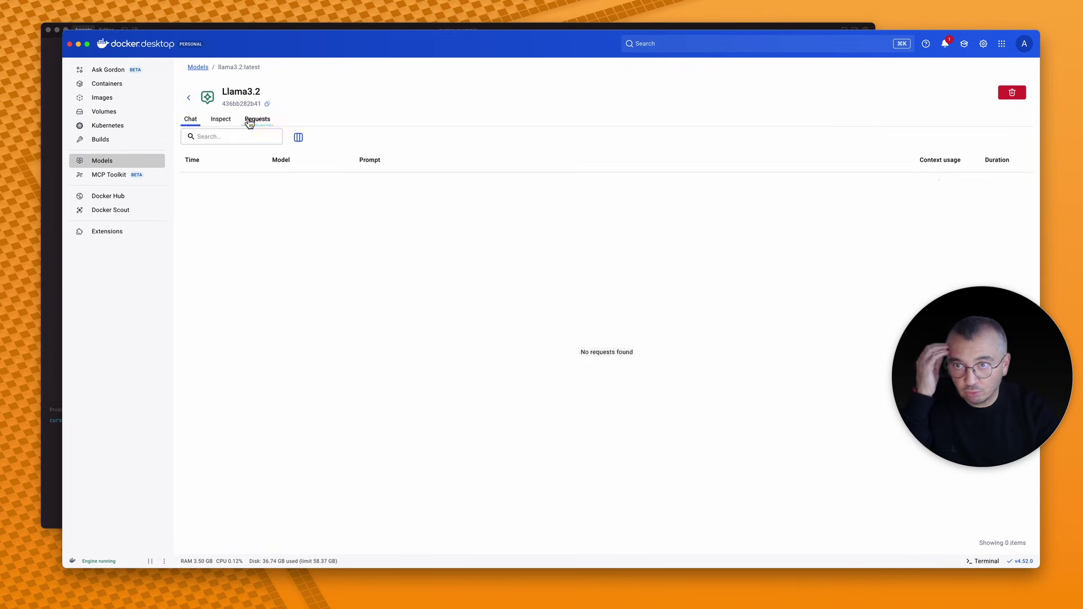
Ask the Llama3.2 model "do you know vuejs?" in the chat and stop its response while it is being generated.
{"action": "left_click", "coordinate": [195, 119]}
{"action": "type", "text": "d"}
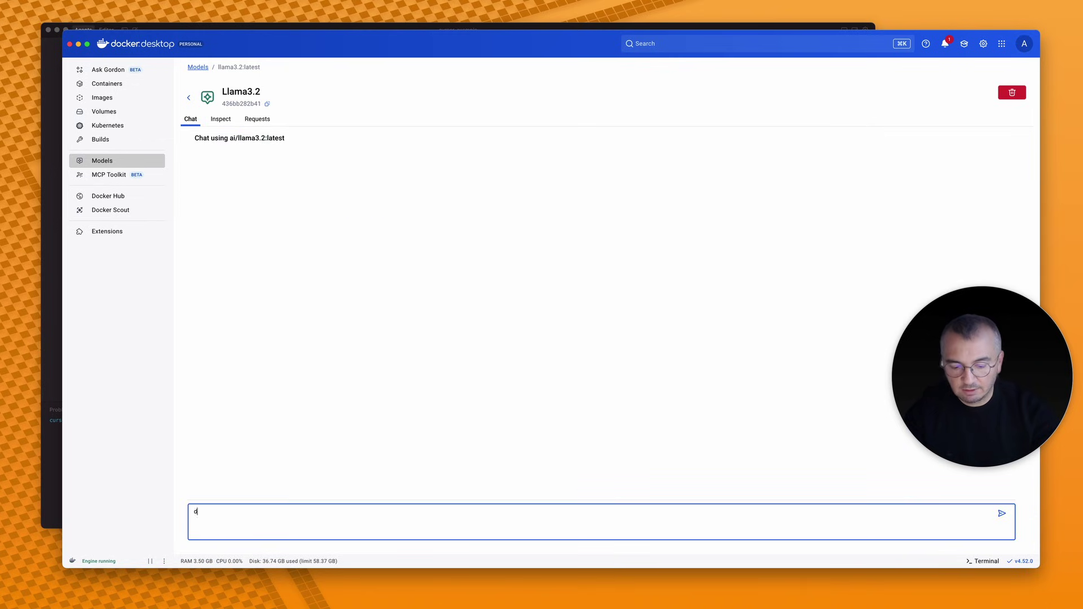
{"action": "type", "text": "o you kn"}
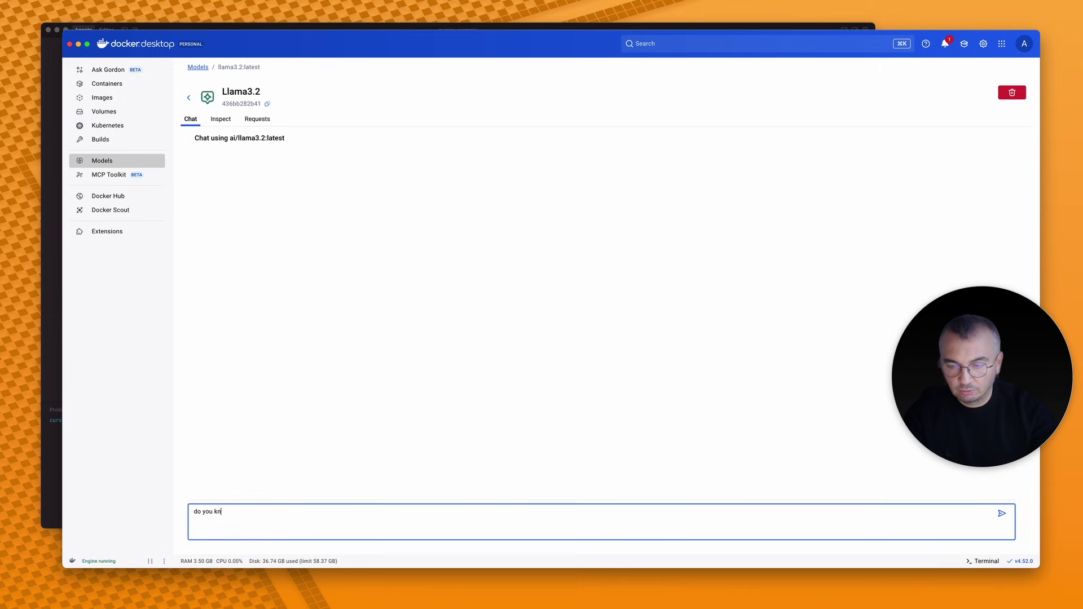
{"action": "type", "text": "ow vuejs"}
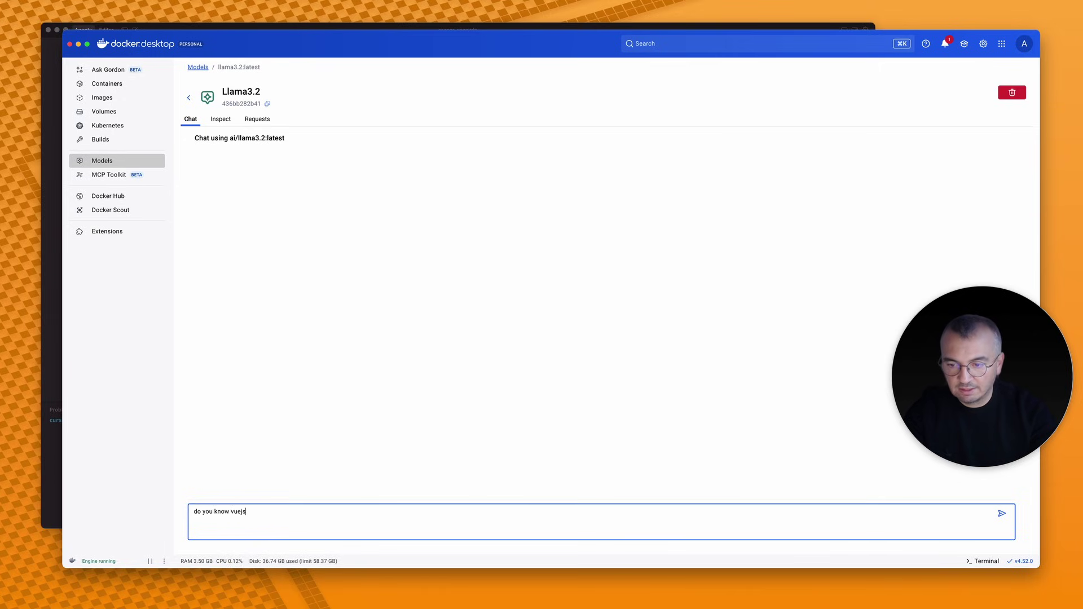
{"action": "type", "text": "?"}
{"action": "key", "text": "Return"}
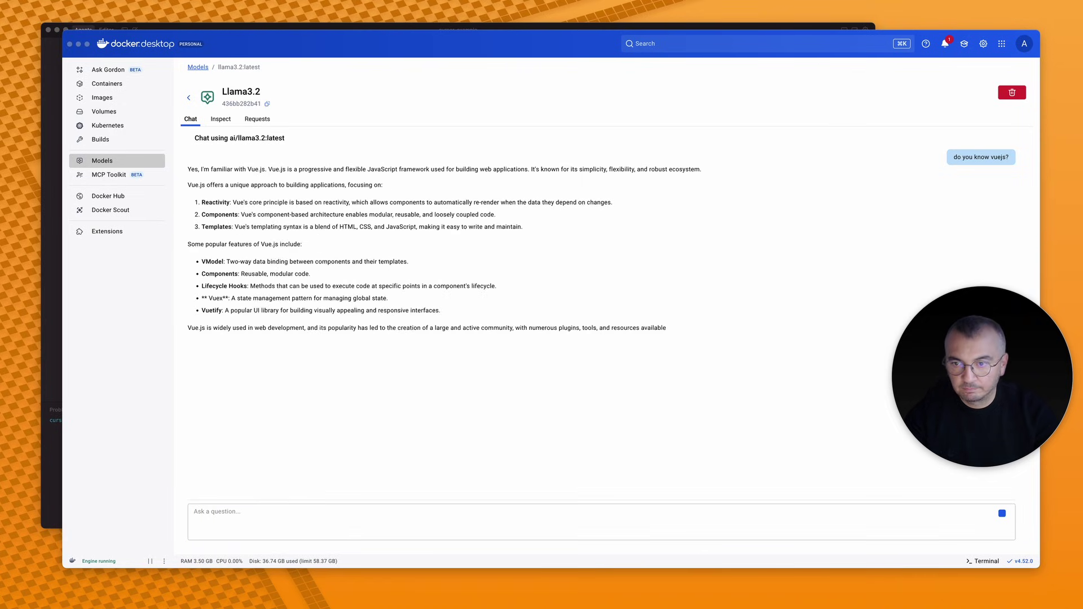
{"action": "left_click", "coordinate": [504, 374]}
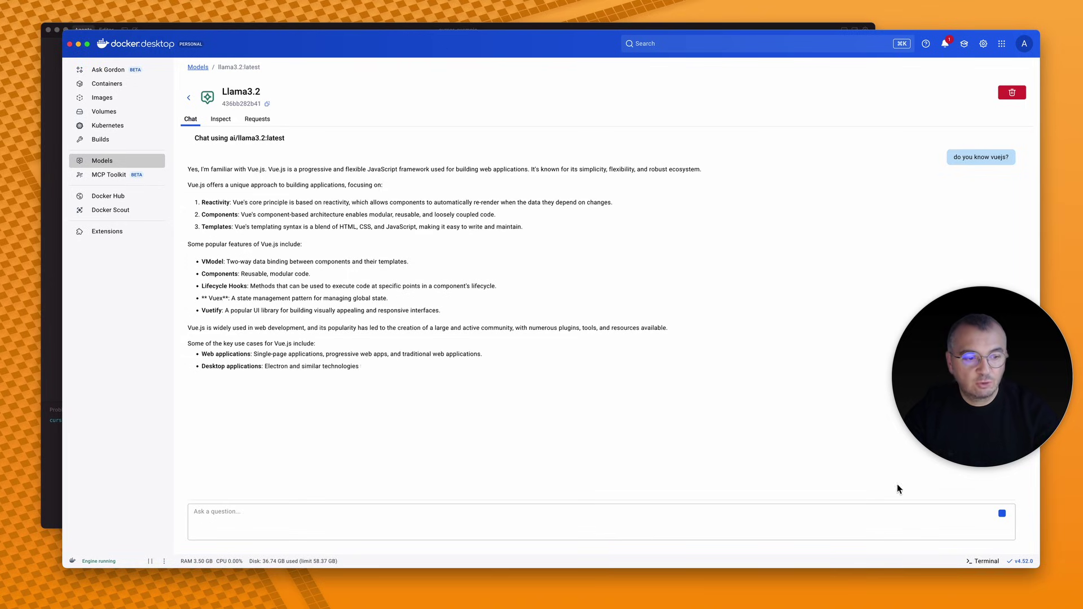
{"action": "left_click", "coordinate": [1001, 515]}
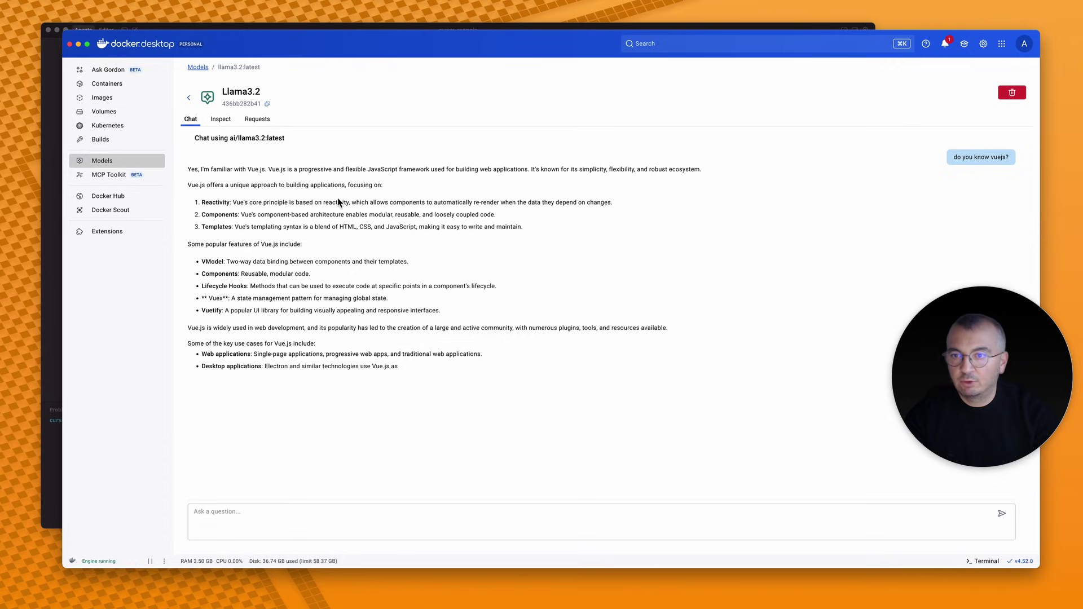
Inspect the overview, request and response details of the recorded "do you know vue" prompt, and close the details.
{"action": "left_click", "coordinate": [258, 119]}
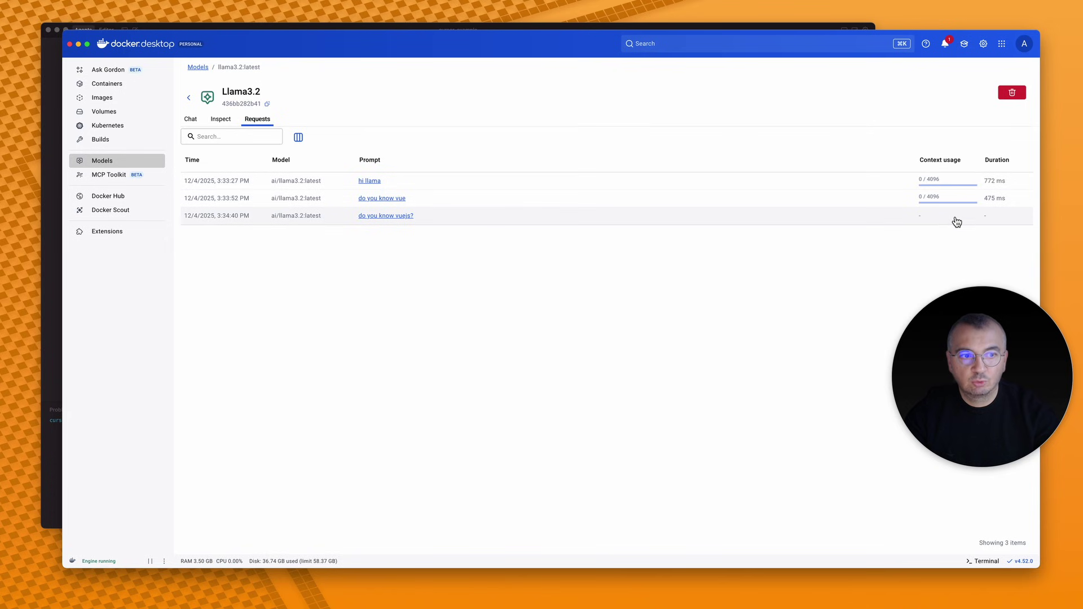
{"action": "left_click", "coordinate": [468, 200]}
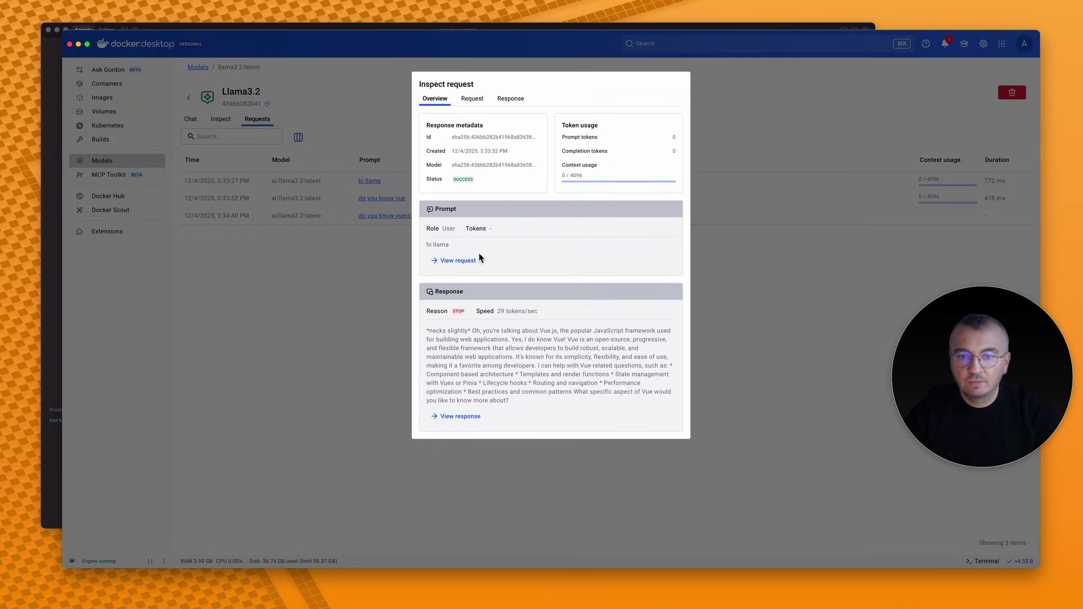
{"action": "left_click", "coordinate": [470, 106]}
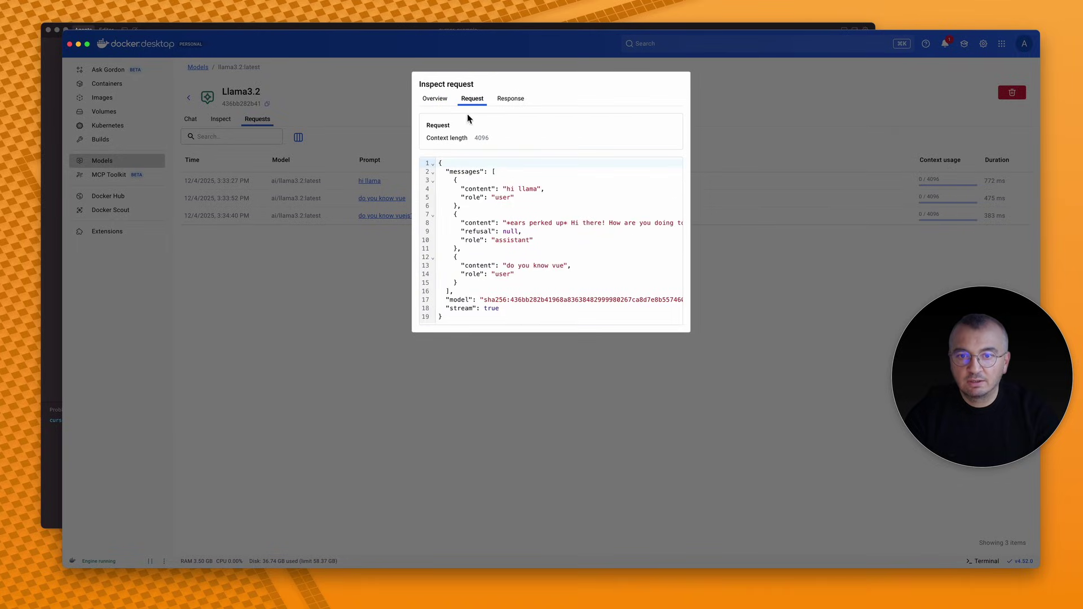
{"action": "left_click_drag", "start_coordinate": [446, 177], "coordinate": [550, 311]}
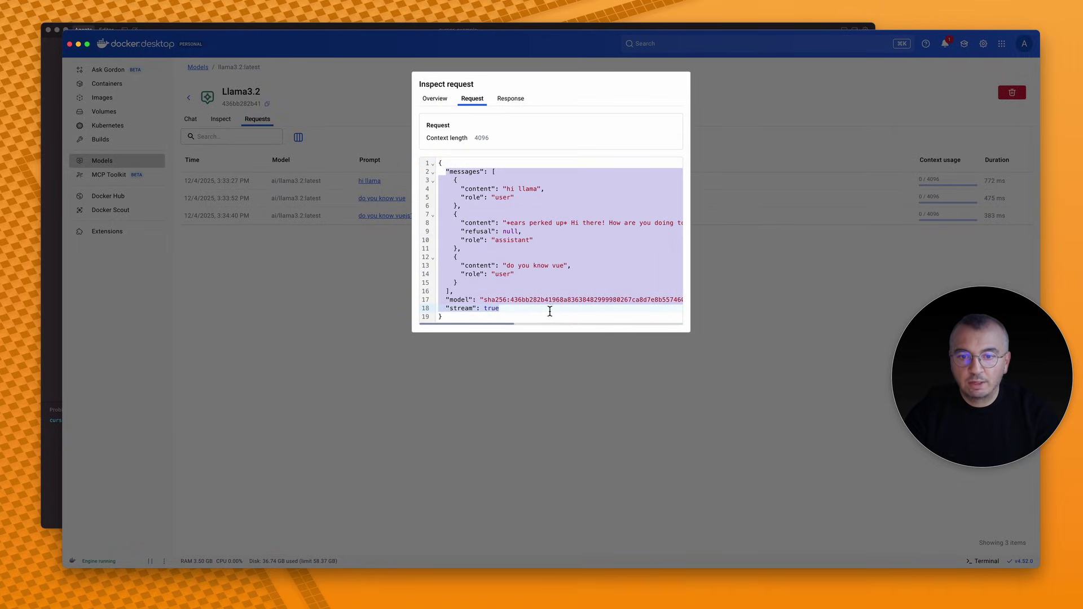
{"action": "left_click", "coordinate": [508, 98]}
{"action": "scroll", "coordinate": [572, 304], "scroll_direction": "right", "scroll_amount": 15}
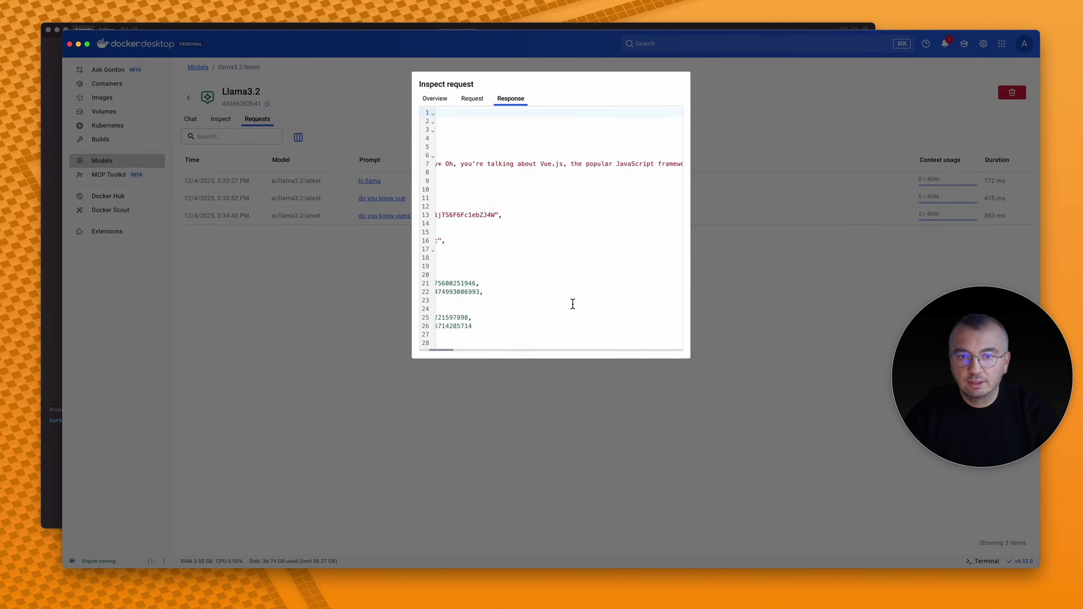
{"action": "left_click", "coordinate": [321, 348]}
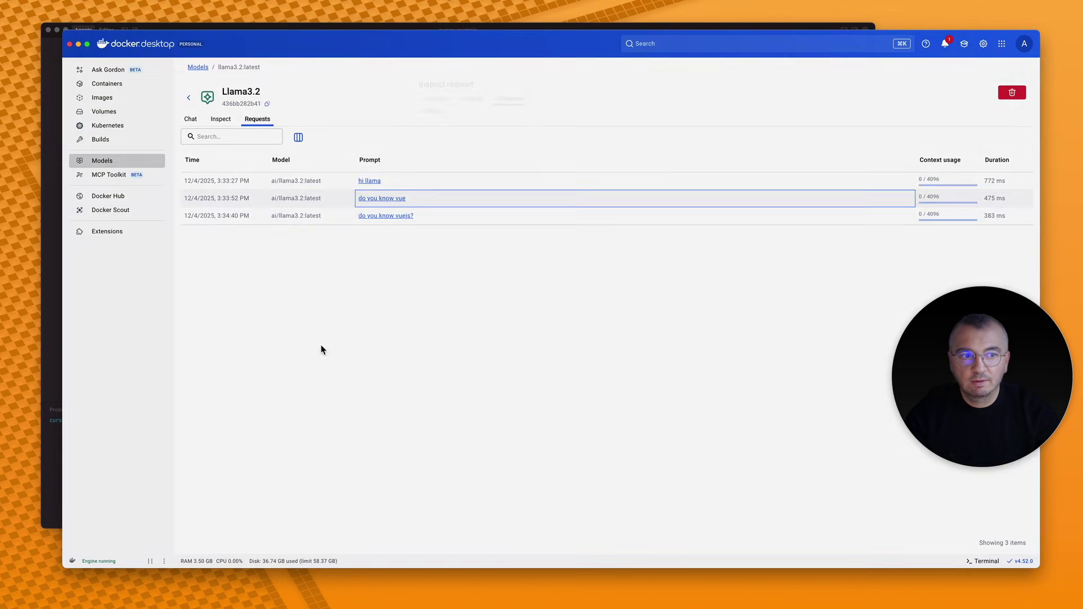
Inspect the response and overview of the recorded "do you know vuejs?" prompt, and close the details.
{"action": "left_click", "coordinate": [375, 219]}
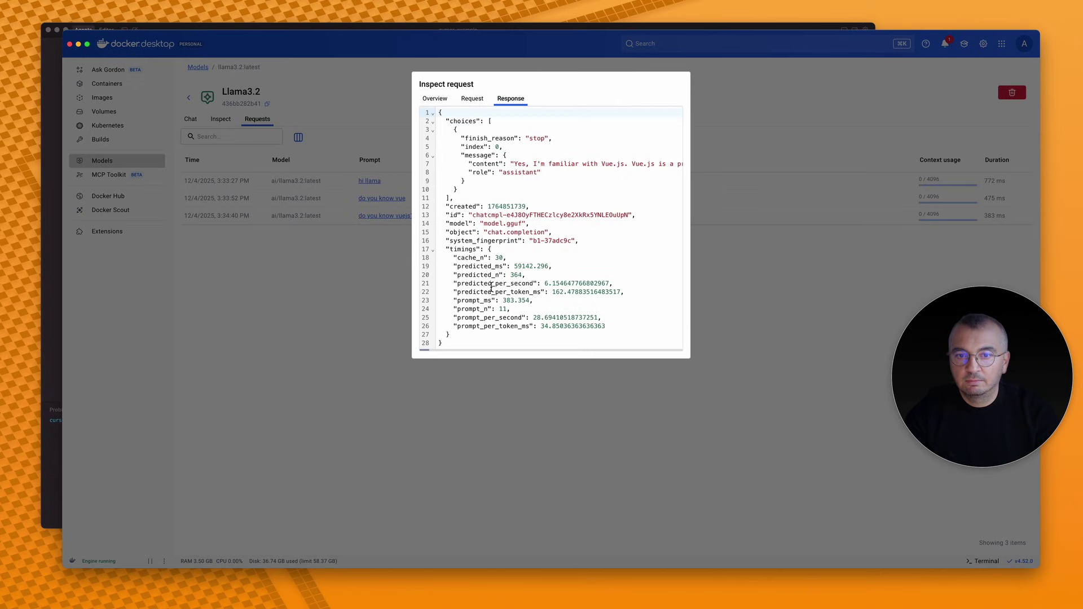
{"action": "left_click", "coordinate": [442, 102]}
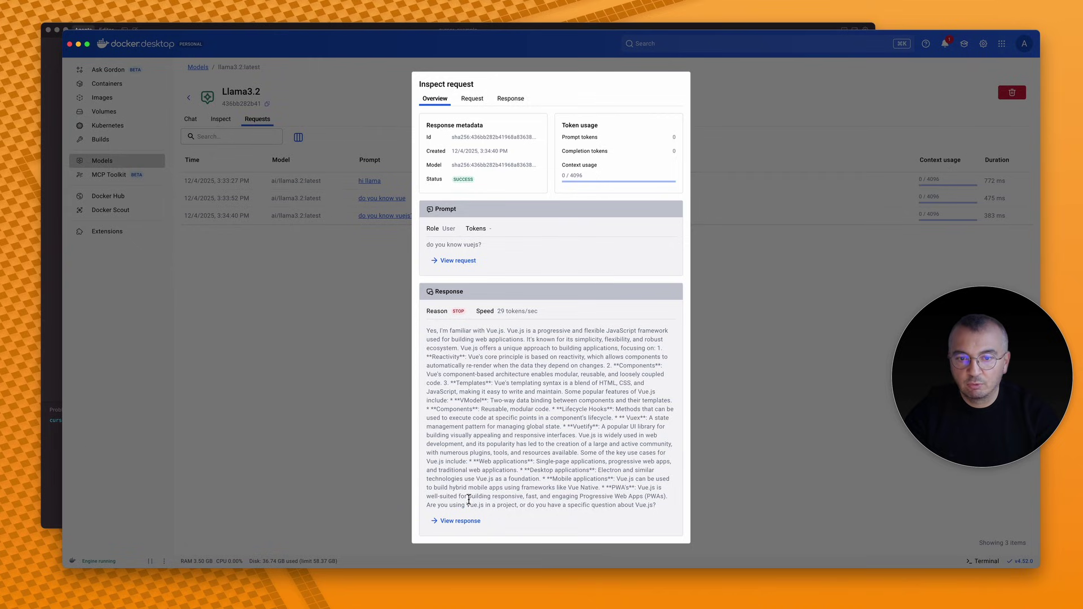
{"action": "left_click", "coordinate": [732, 219]}
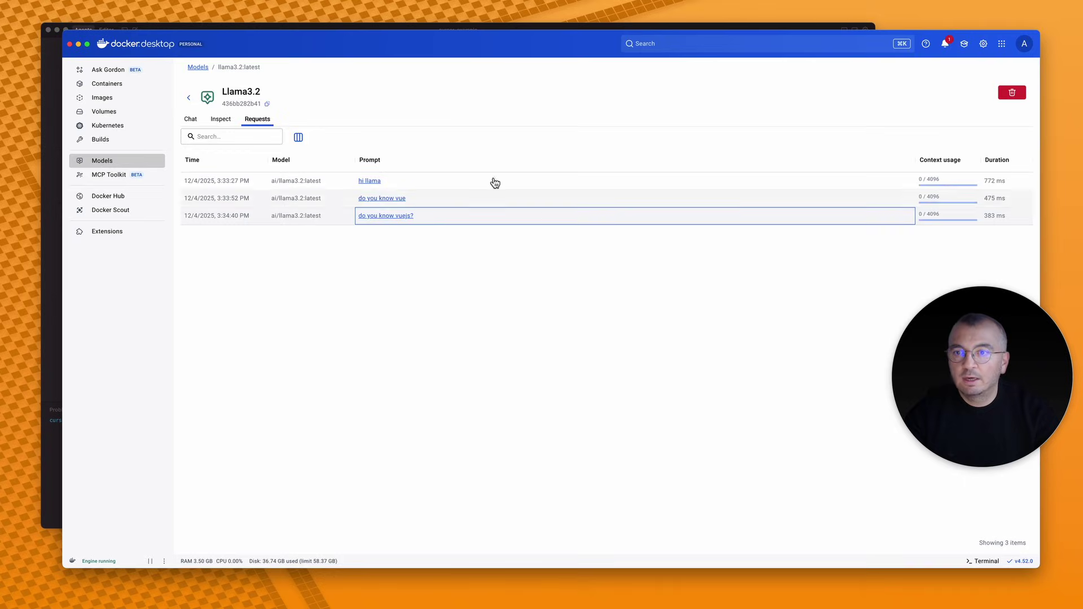
Return from the Llama3.2 model to the Models overview and view the requests recorded for all models.
{"action": "left_click", "coordinate": [223, 120]}
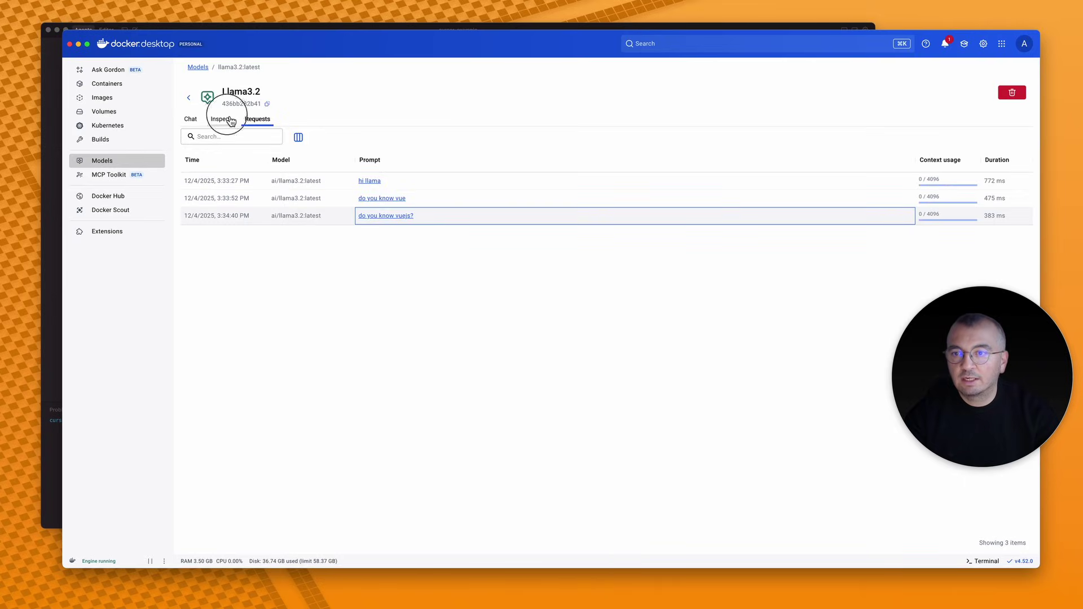
{"action": "left_click", "coordinate": [192, 119]}
{"action": "left_click", "coordinate": [202, 66]}
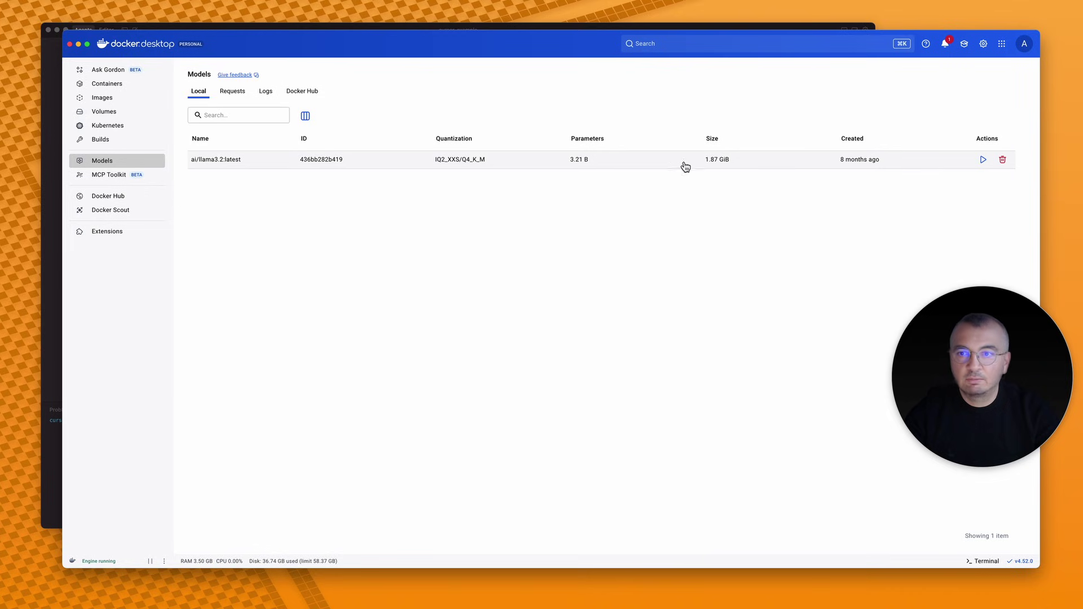
{"action": "left_click", "coordinate": [240, 95]}
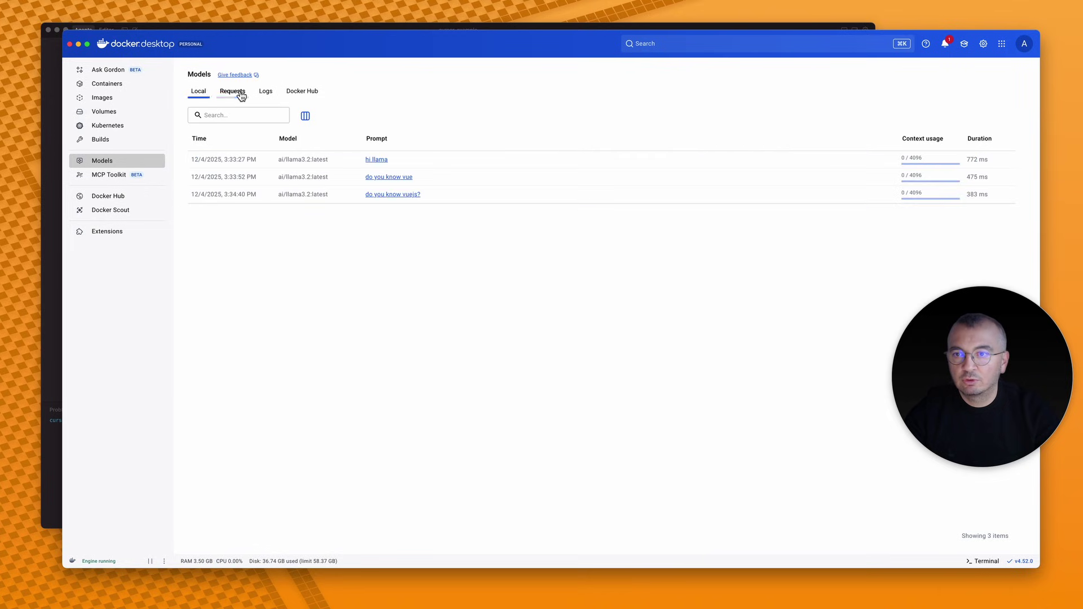
Examine the Models logs, from the entries for the earlier prompts through to the latest ones.
{"action": "left_click", "coordinate": [266, 95]}
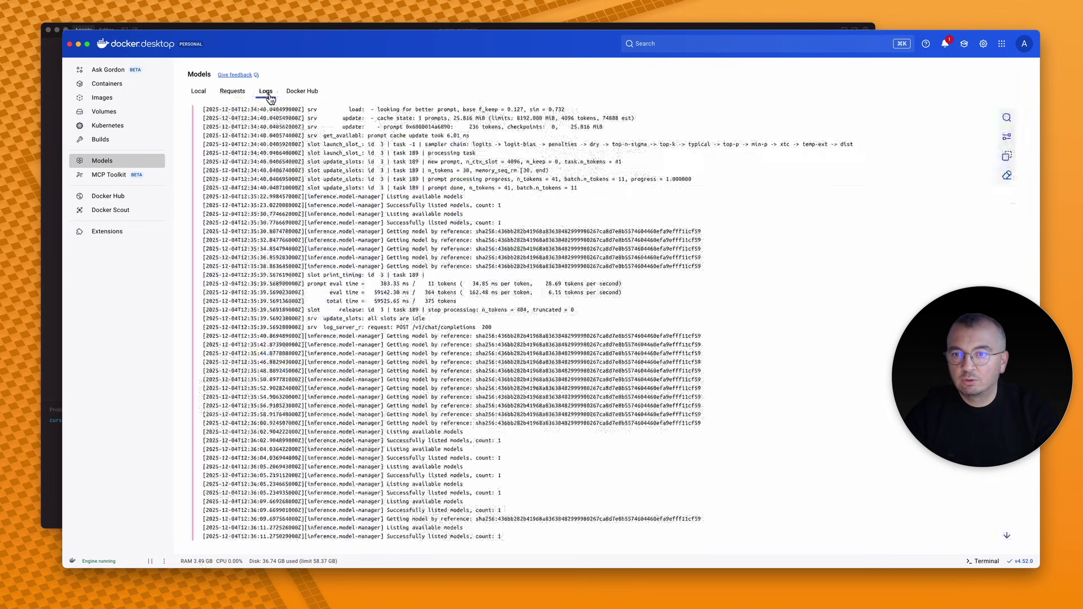
{"action": "scroll", "coordinate": [298, 195], "scroll_direction": "up", "scroll_amount": 10}
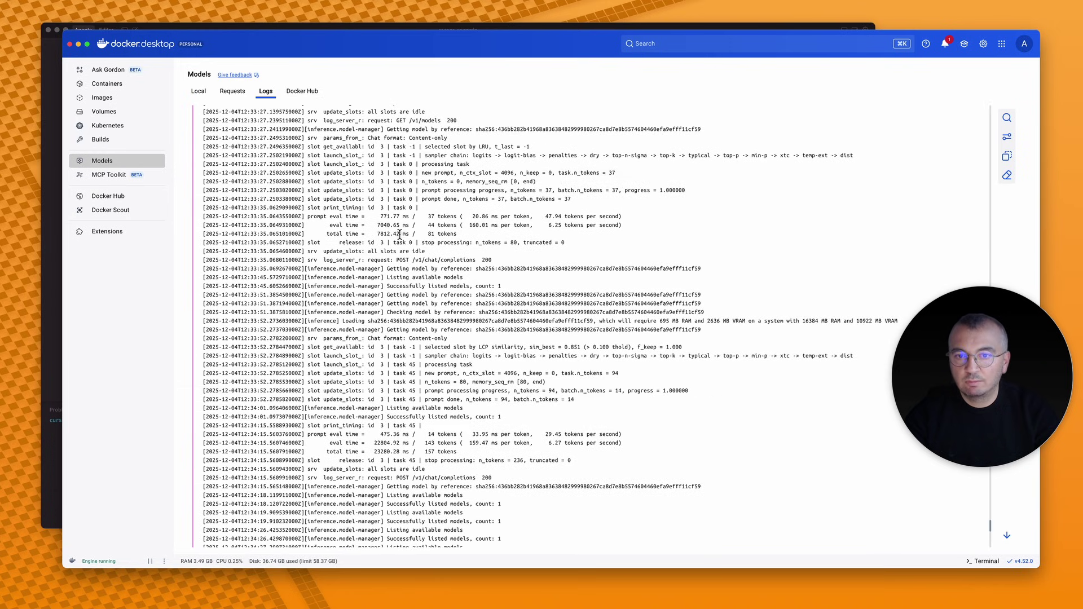
{"action": "triple_click", "coordinate": [460, 190]}
{"action": "scroll", "coordinate": [463, 271], "scroll_direction": "down", "scroll_amount": 12}
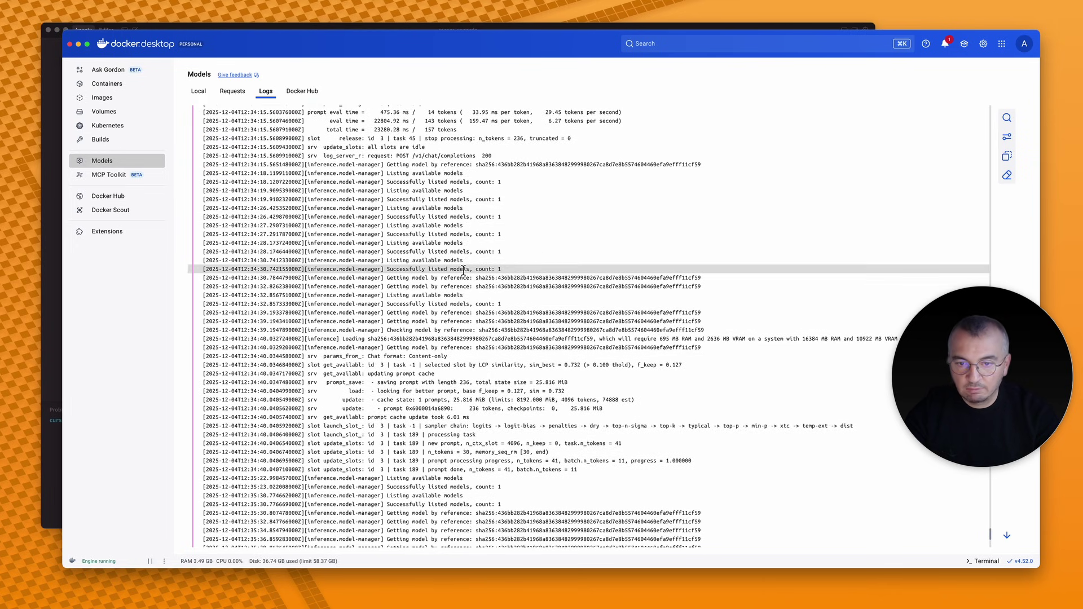
{"action": "scroll", "coordinate": [463, 271], "scroll_direction": "down", "scroll_amount": 10}
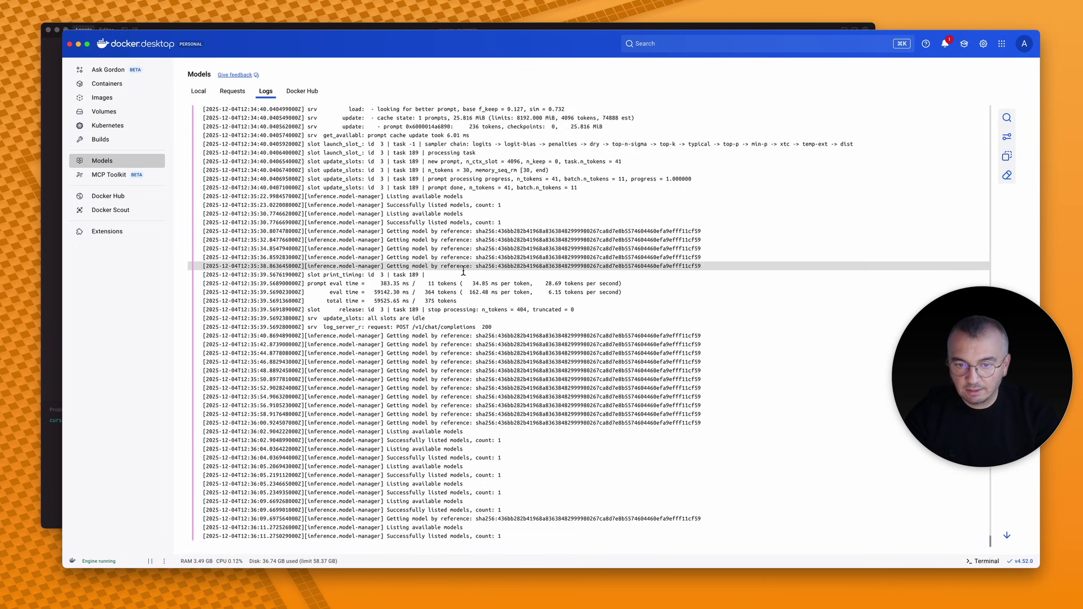
Delete the ai/llama3.2:latest model from the local models.
{"action": "left_click", "coordinate": [199, 92]}
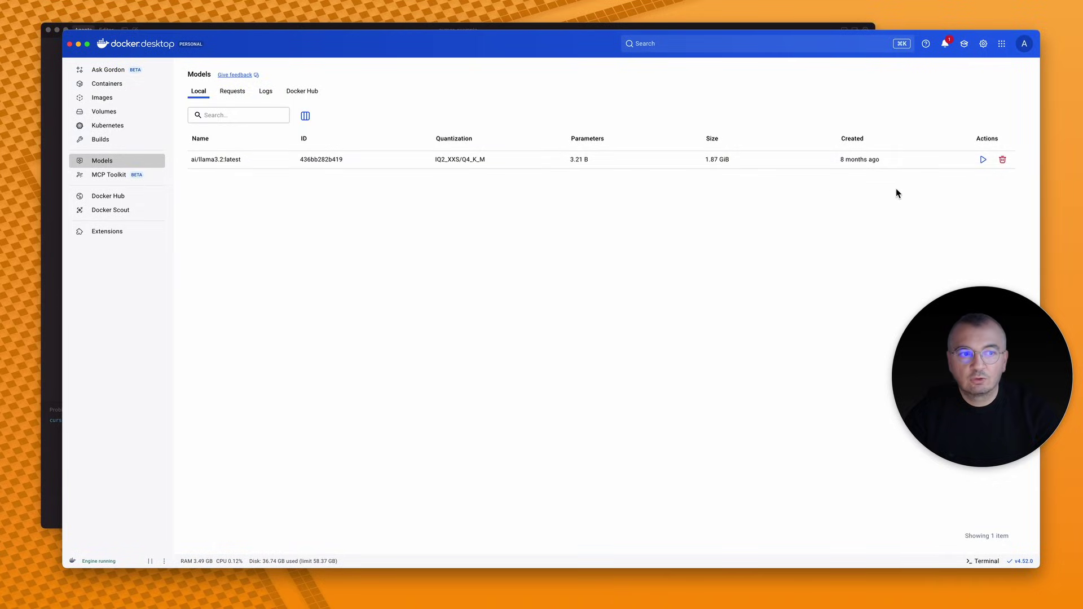
{"action": "left_click", "coordinate": [1002, 160]}
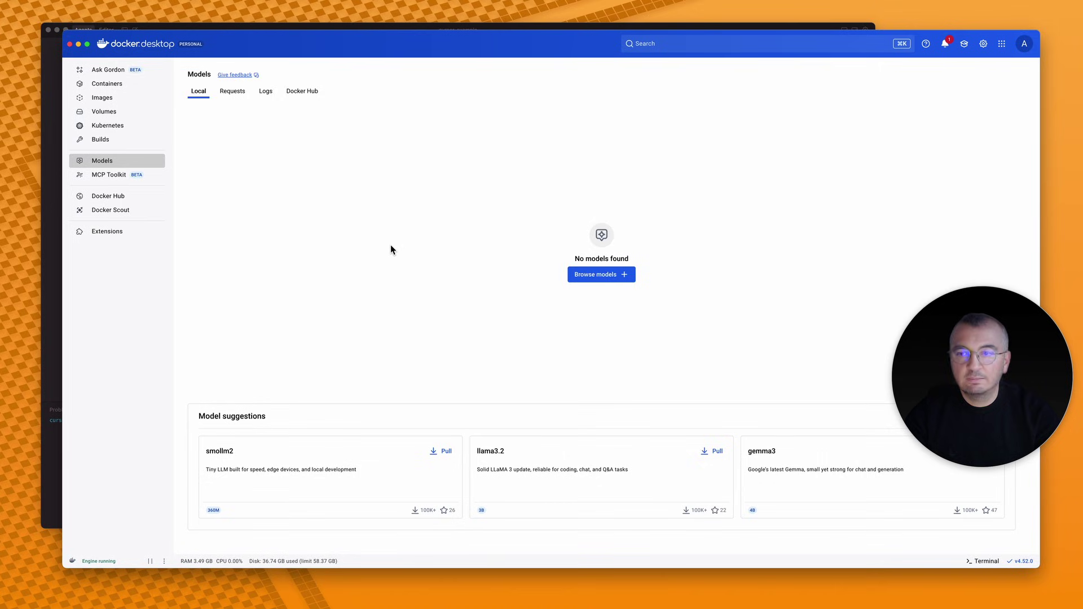
{"action": "left_click_drag", "start_coordinate": [965, 431], "coordinate": [970, 552]}
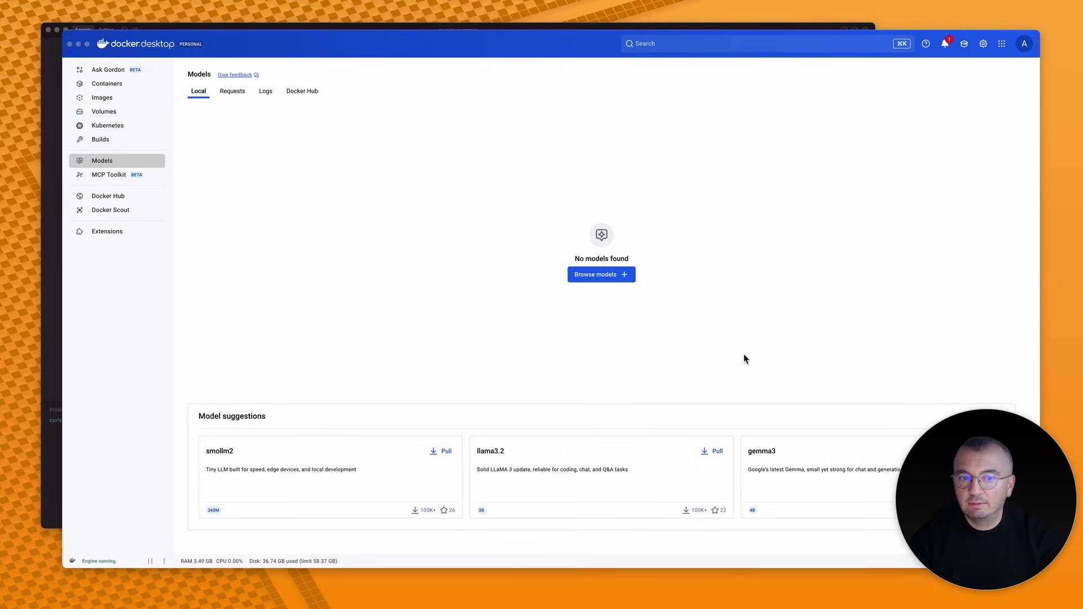
Browse the catalog of available MCP servers in the MCP Toolkit.
{"action": "left_click", "coordinate": [119, 175]}
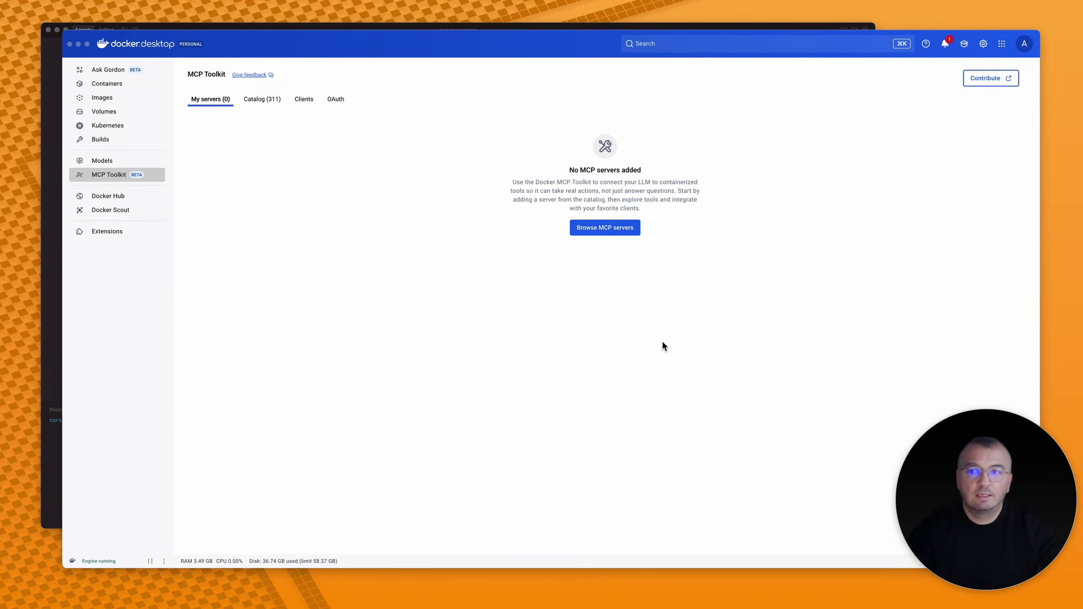
{"action": "left_click", "coordinate": [273, 107]}
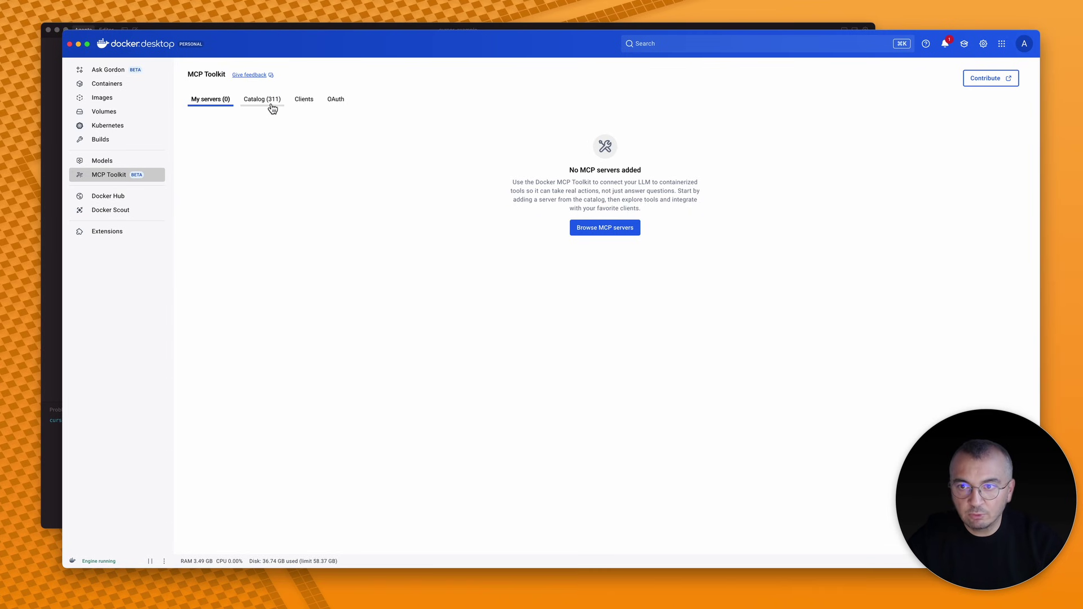
{"action": "left_click", "coordinate": [273, 107]}
{"action": "scroll", "coordinate": [456, 338], "scroll_direction": "down", "scroll_amount": 5}
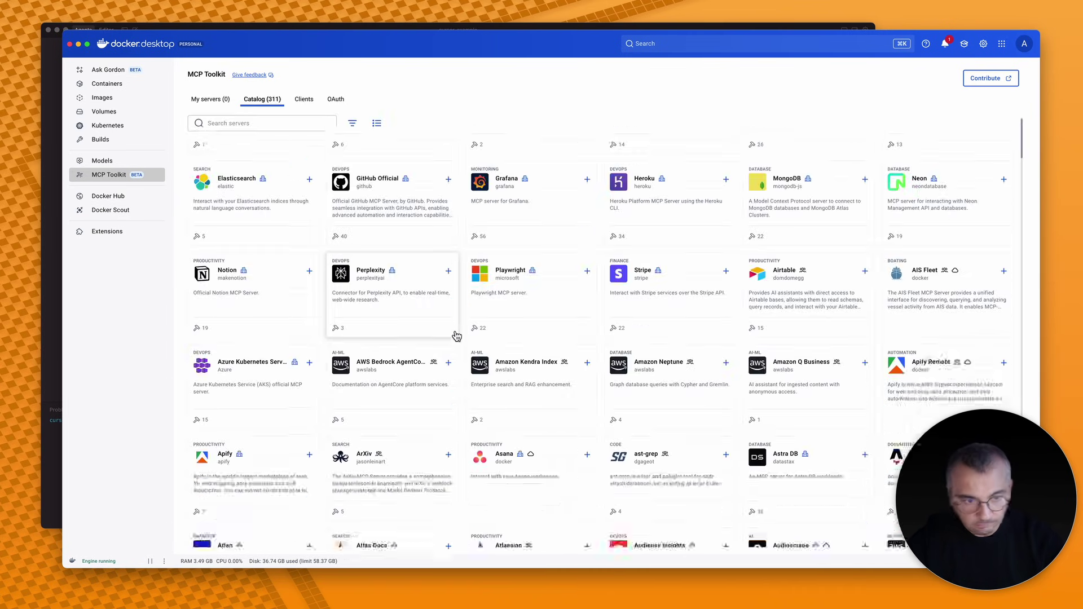
{"action": "scroll", "coordinate": [456, 336], "scroll_direction": "down", "scroll_amount": 20}
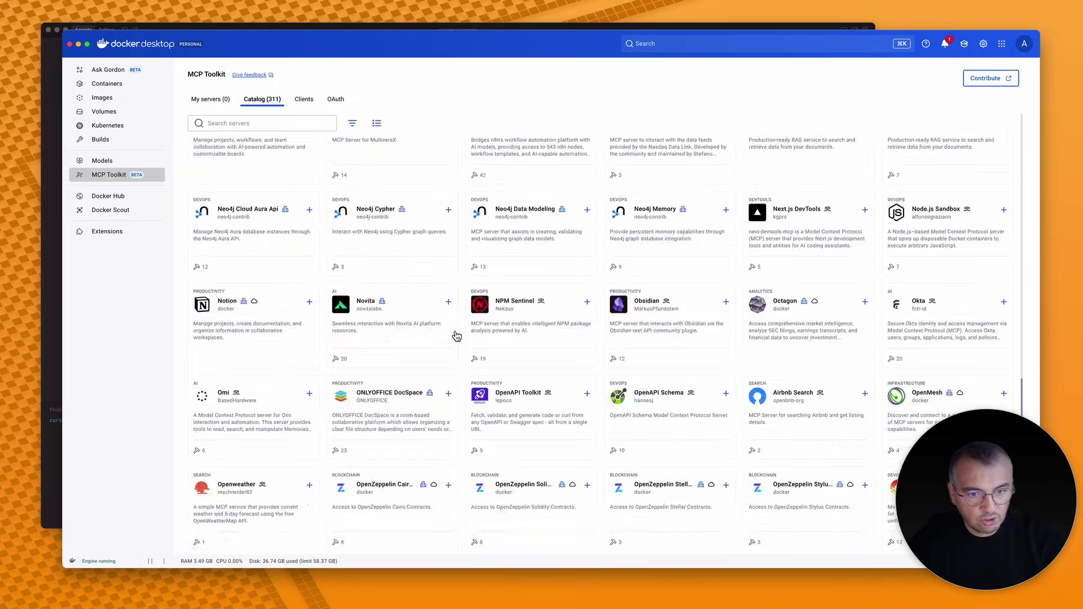
{"action": "scroll", "coordinate": [455, 336], "scroll_direction": "up", "scroll_amount": 20}
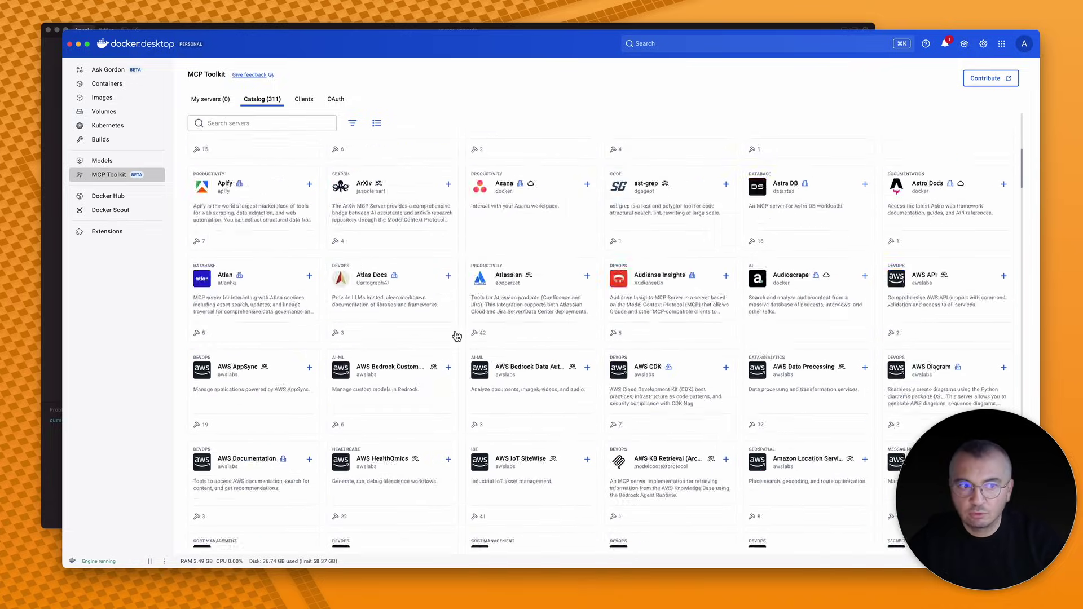
Review the MCP clients that can be connected to the MCP Toolkit, and its OAuth providers.
{"action": "left_click", "coordinate": [304, 100]}
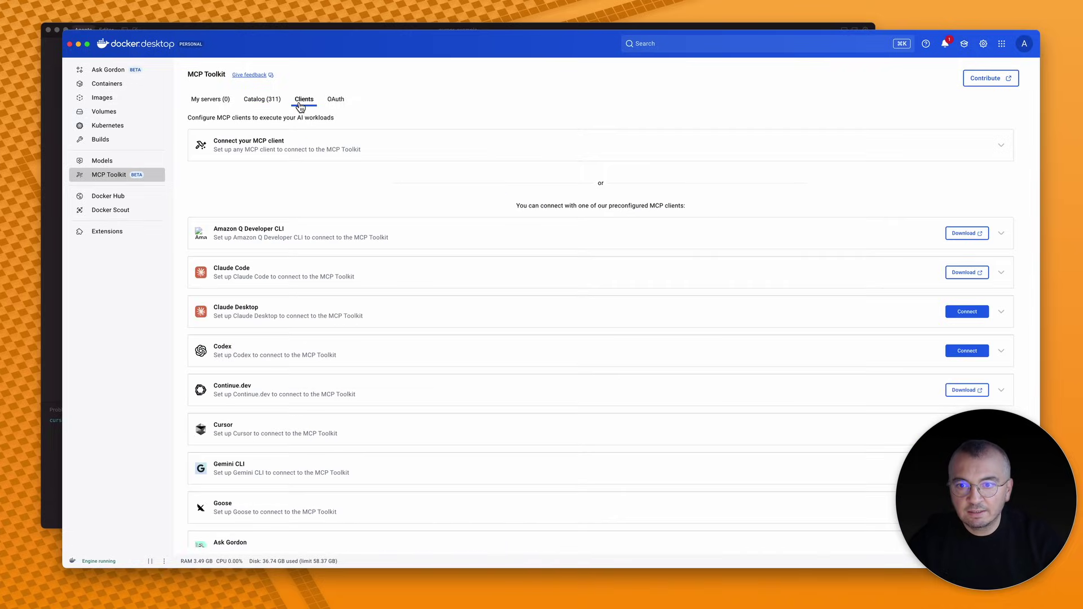
{"action": "left_click", "coordinate": [252, 106]}
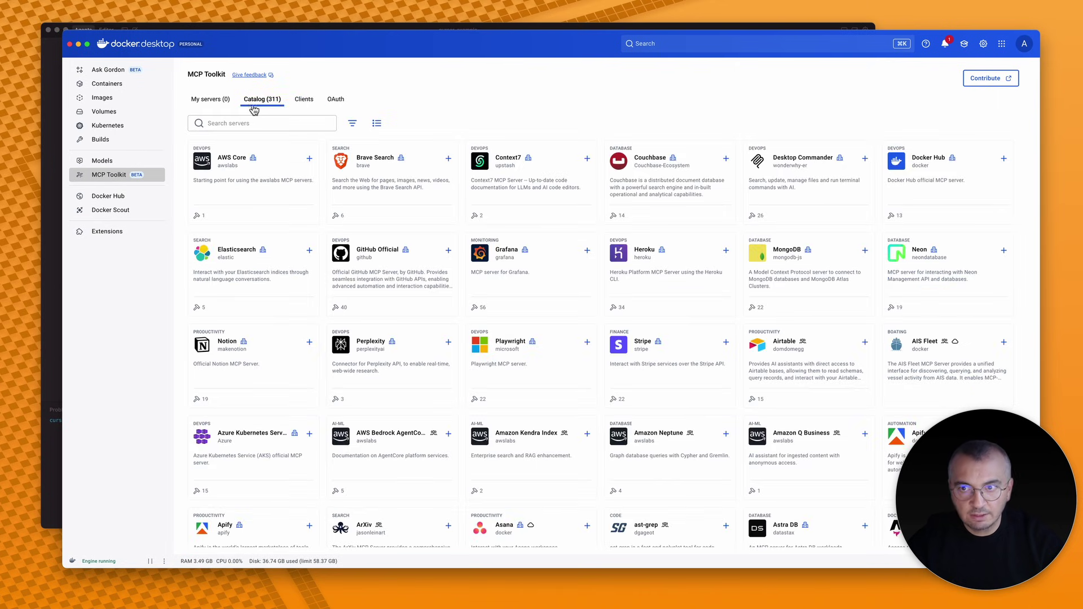
{"action": "left_click", "coordinate": [309, 108]}
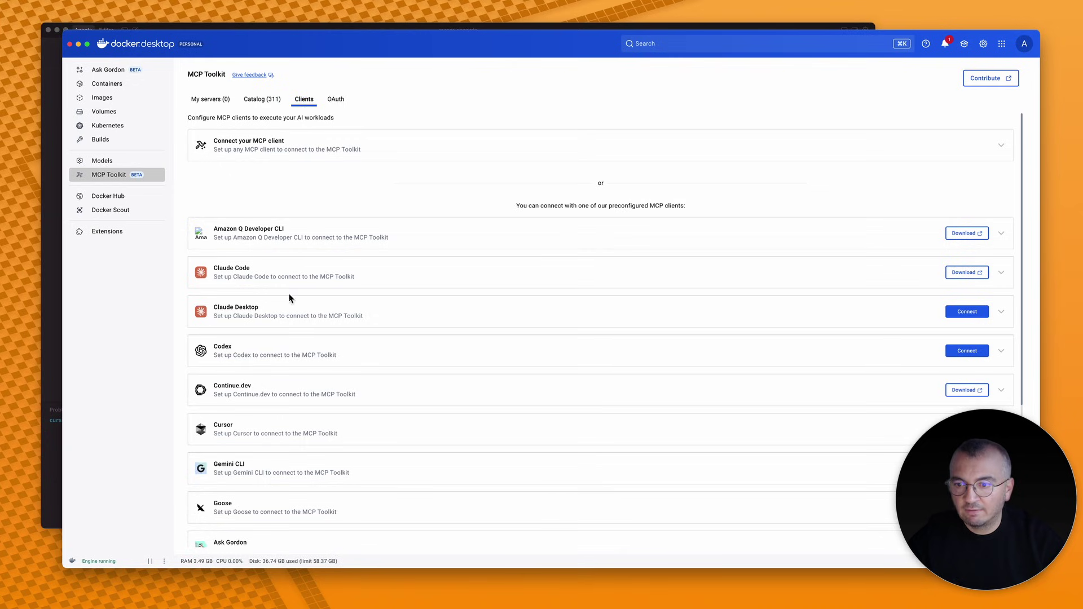
{"action": "scroll", "coordinate": [291, 364], "scroll_direction": "down", "scroll_amount": 1}
{"action": "scroll", "coordinate": [447, 442], "scroll_direction": "down", "scroll_amount": 3}
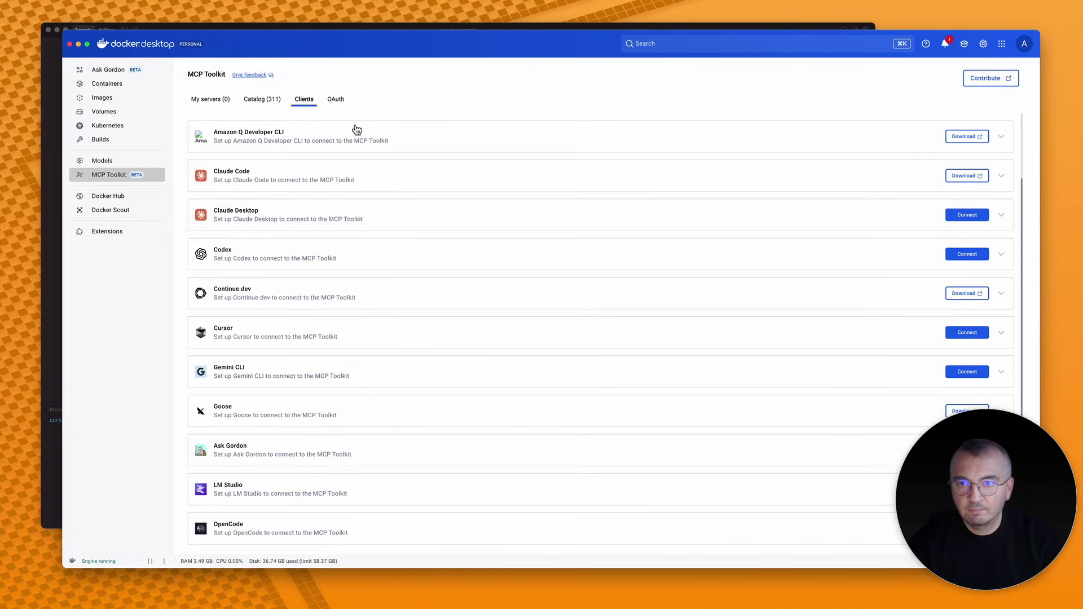
{"action": "left_click", "coordinate": [337, 101]}
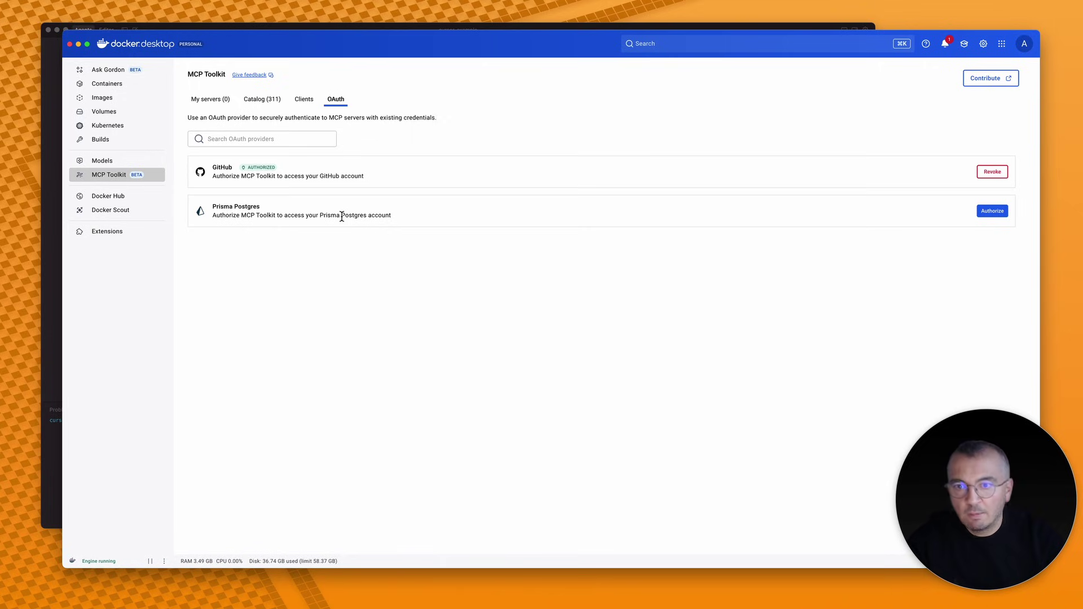
Connect Cursor as a client of the MCP Toolkit.
{"action": "left_click", "coordinate": [302, 102]}
{"action": "scroll", "coordinate": [300, 355], "scroll_direction": "down", "scroll_amount": 2}
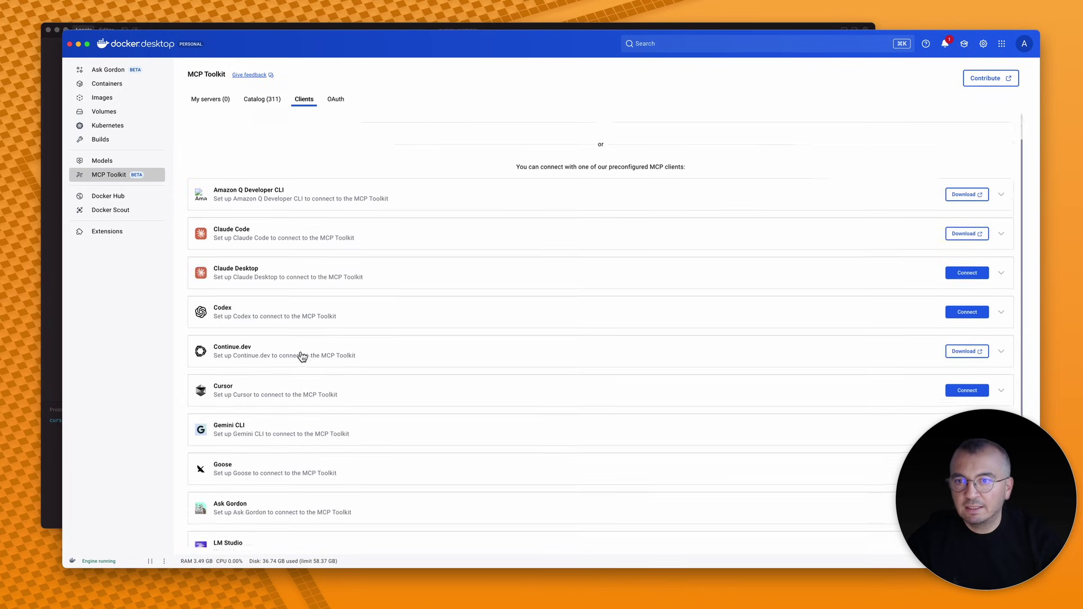
{"action": "left_click", "coordinate": [946, 372]}
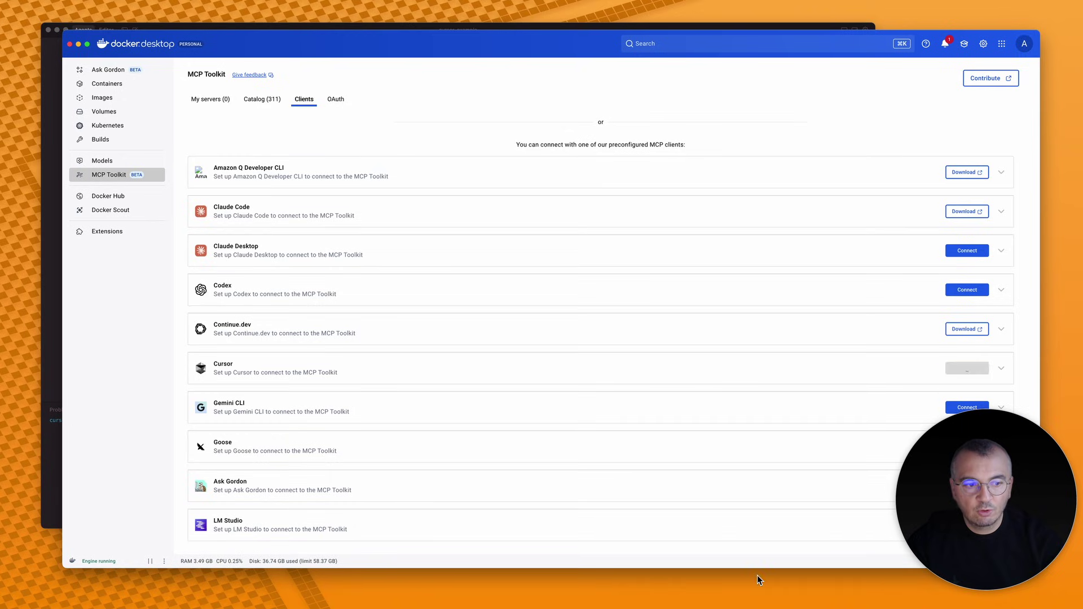
{"action": "scroll", "coordinate": [821, 428], "scroll_direction": "down", "scroll_amount": 1}
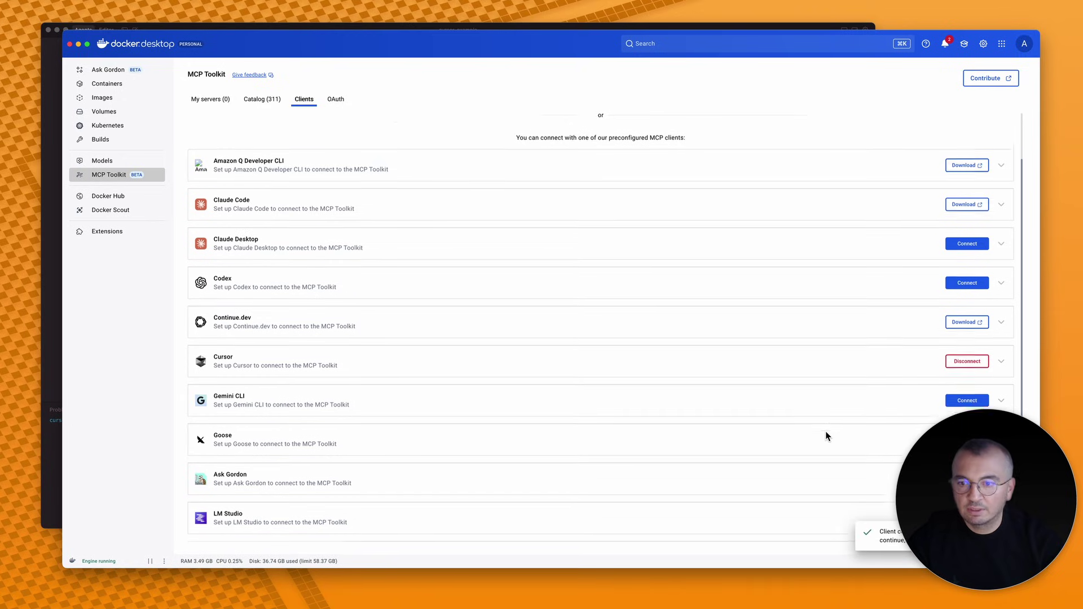
Copy the project-level connection command "docker mcp client connect cursor" from the Cursor client's setup instructions.
{"action": "left_click", "coordinate": [299, 356]}
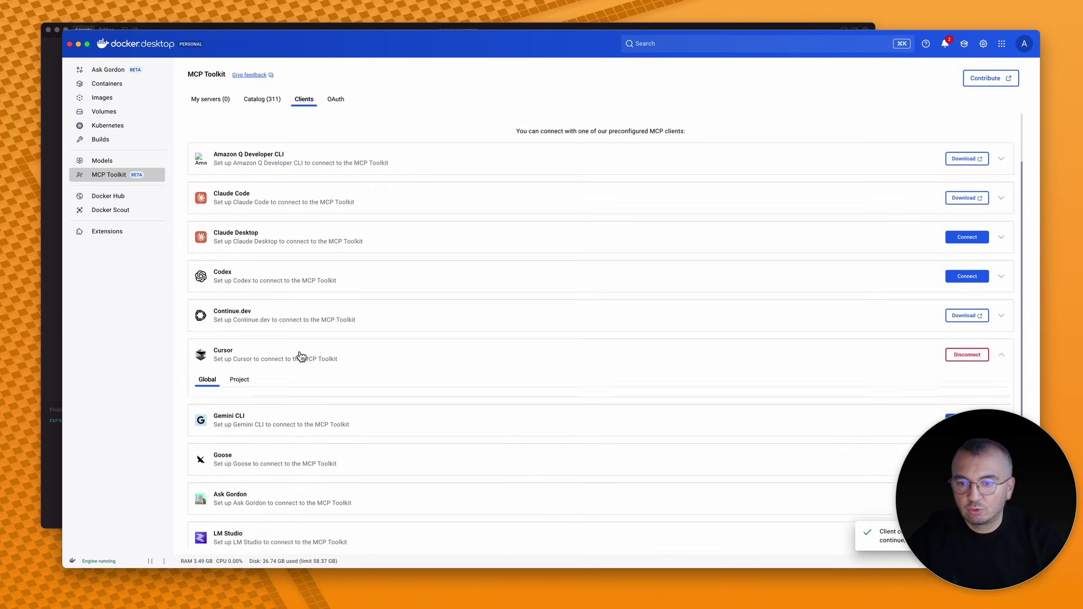
{"action": "left_click", "coordinate": [248, 383]}
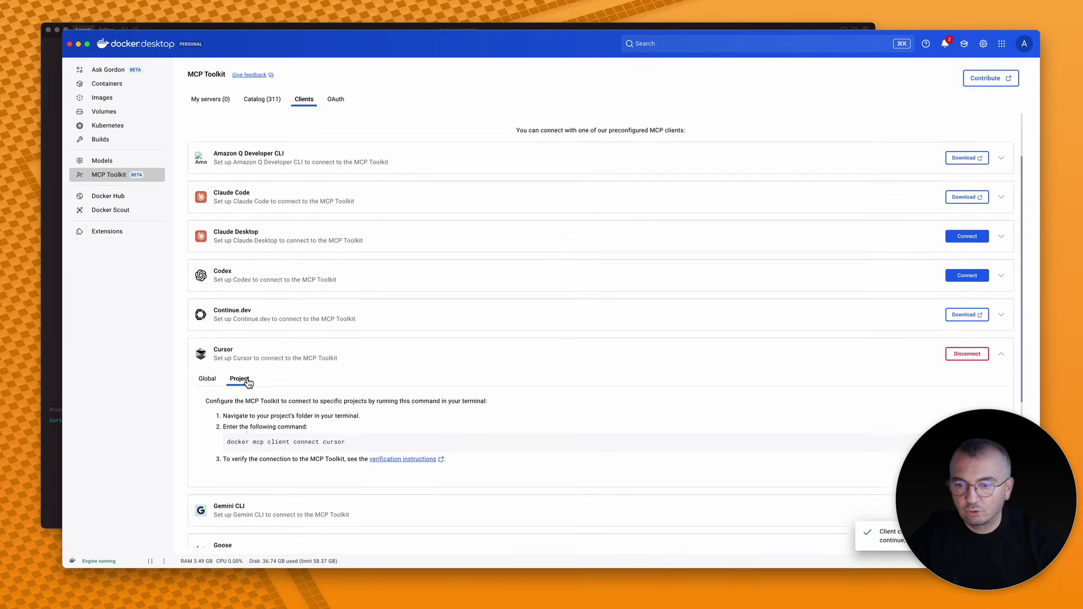
{"action": "scroll", "coordinate": [248, 383], "scroll_direction": "down", "scroll_amount": 3}
{"action": "left_click_drag", "start_coordinate": [226, 376], "coordinate": [366, 376]}
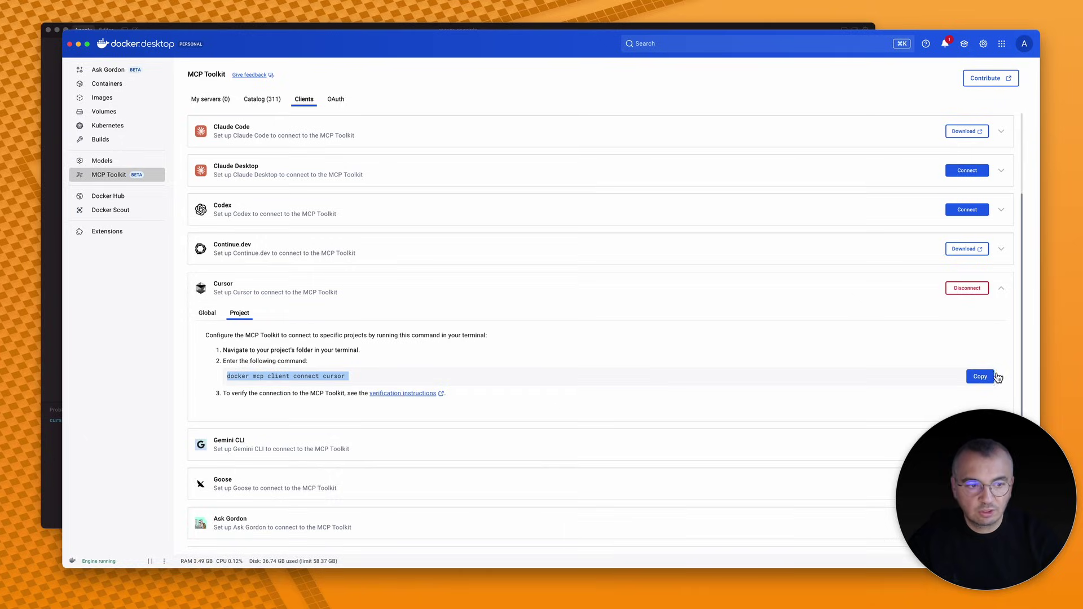
{"action": "left_click", "coordinate": [979, 376]}
Switch to Cursor, run "docker mcp client connect cursor" in the cursor-example project's terminal, and highlight the cursor status line.
{"action": "key", "text": "super+Tab"}
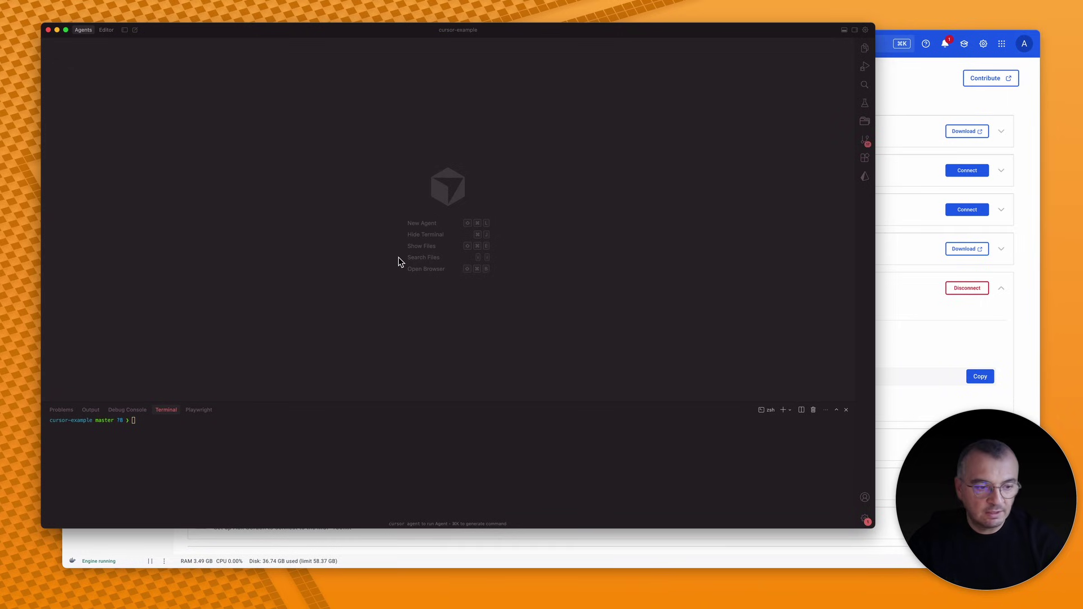
{"action": "left_click", "coordinate": [293, 458]}
{"action": "key", "text": "super+v"}
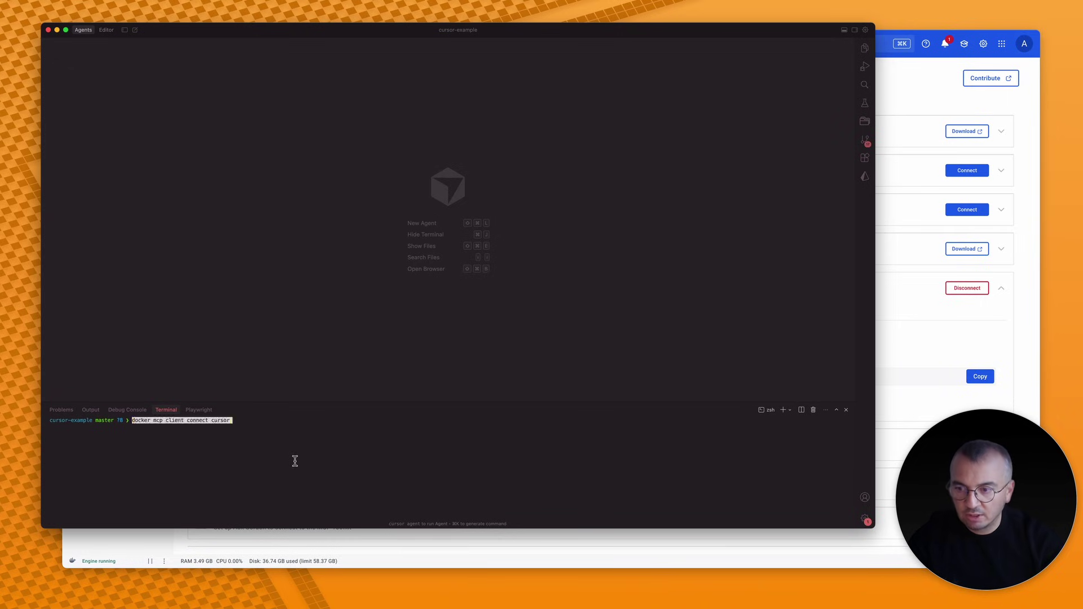
{"action": "key", "text": "Return"}
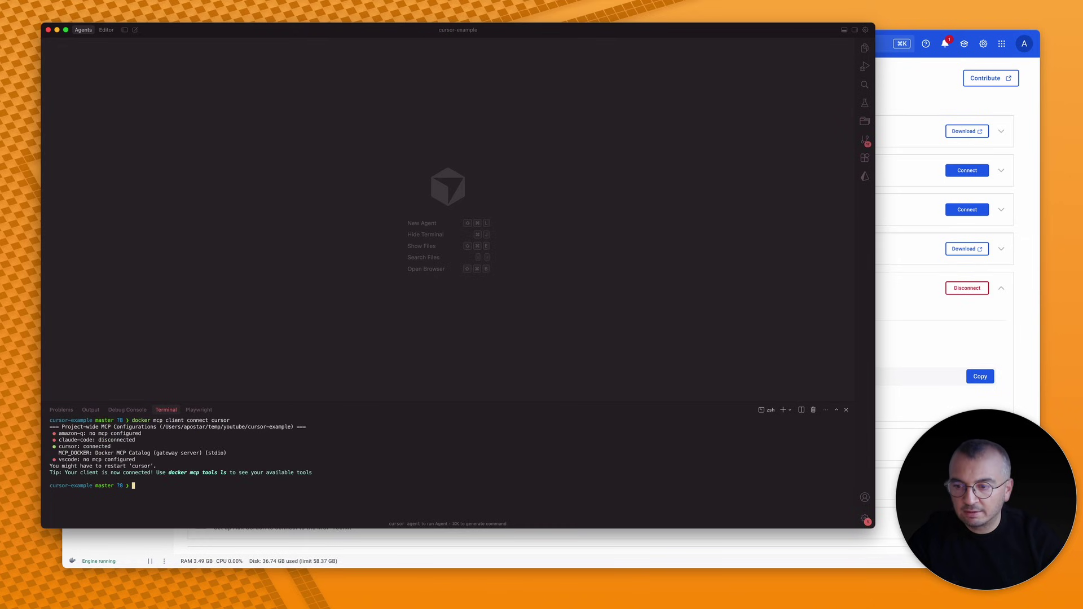
{"action": "triple_click", "coordinate": [134, 447]}
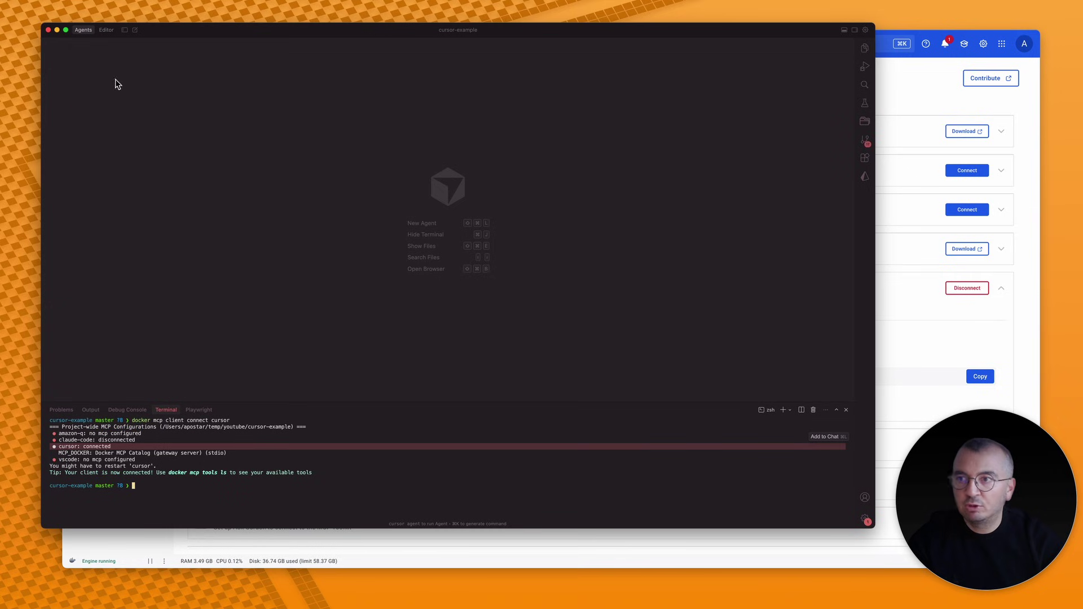
Open the Cursor Settings page.
{"action": "left_click", "coordinate": [23, 0]}
{"action": "mouse_move", "coordinate": [42, 26]}
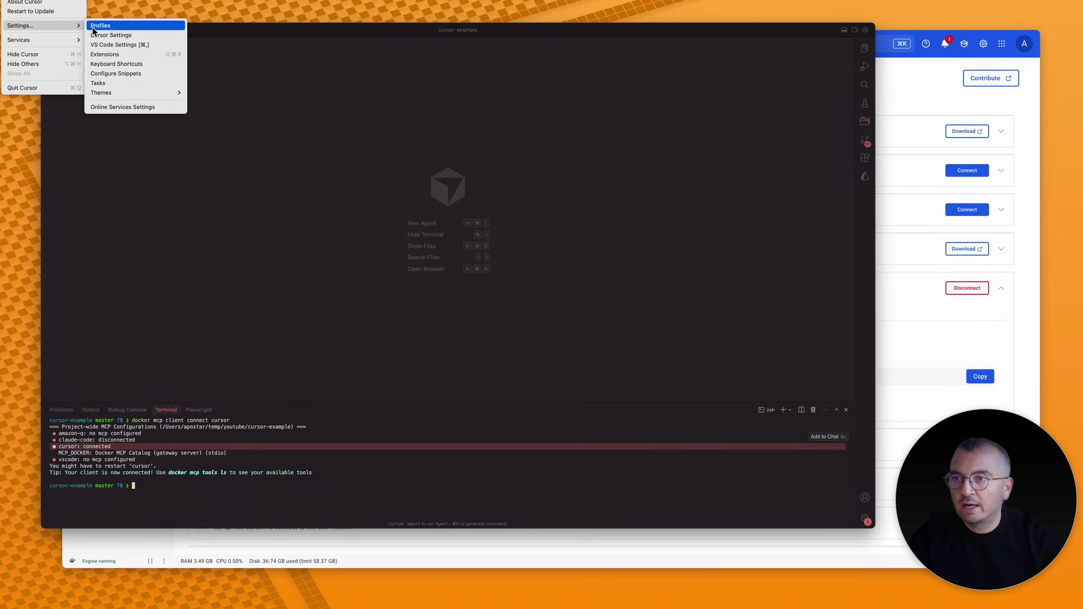
{"action": "left_click", "coordinate": [117, 36]}
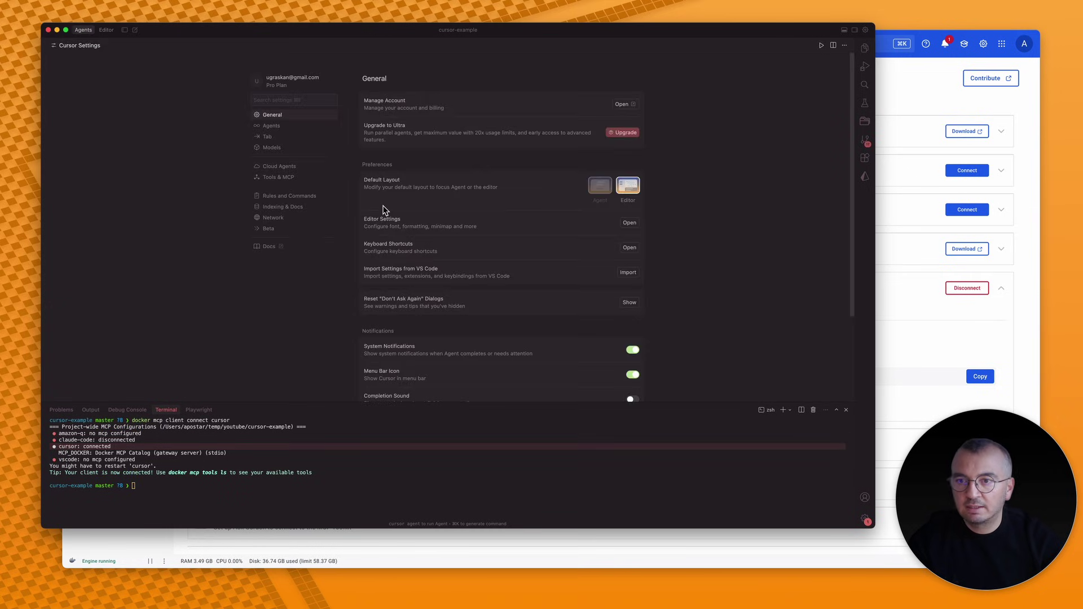
Delete the disabled duplicate MCP_DOCKER server from Cursor's Tools & MCP settings.
{"action": "left_click", "coordinate": [293, 180]}
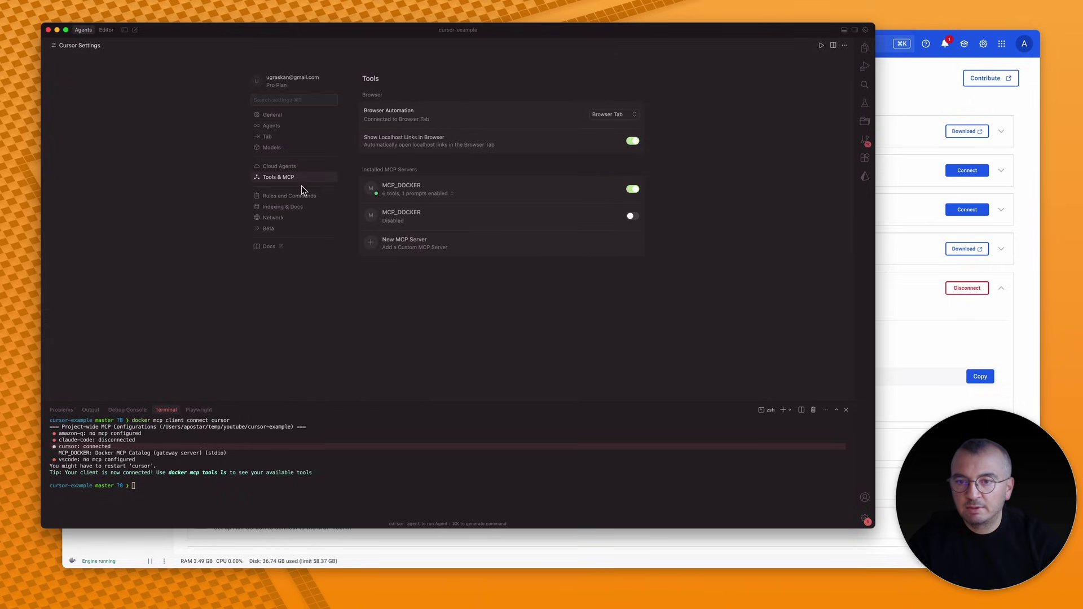
{"action": "left_click", "coordinate": [618, 216]}
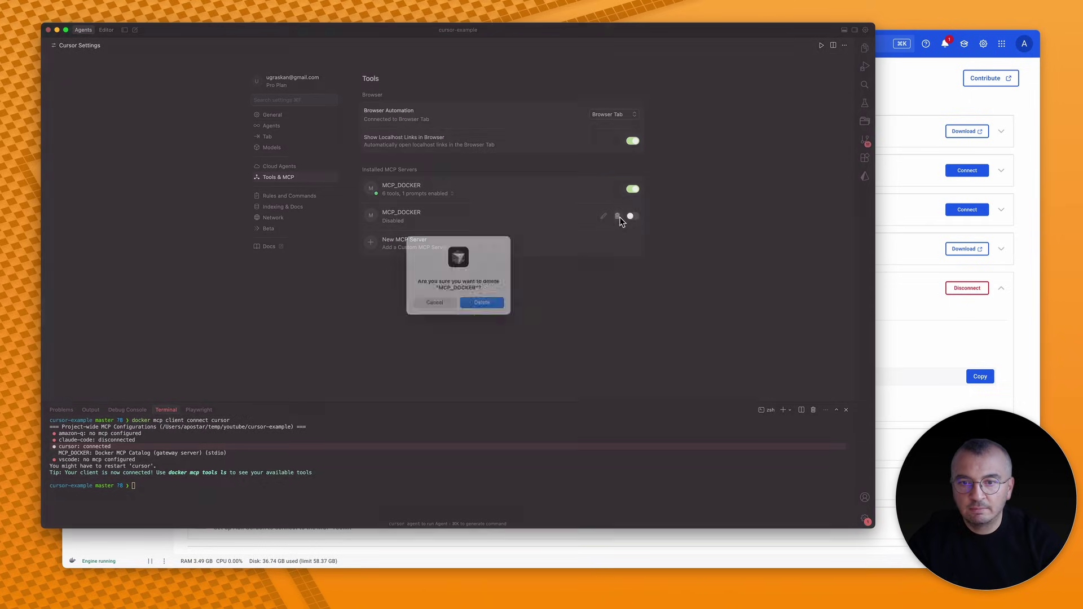
{"action": "left_click", "coordinate": [482, 305]}
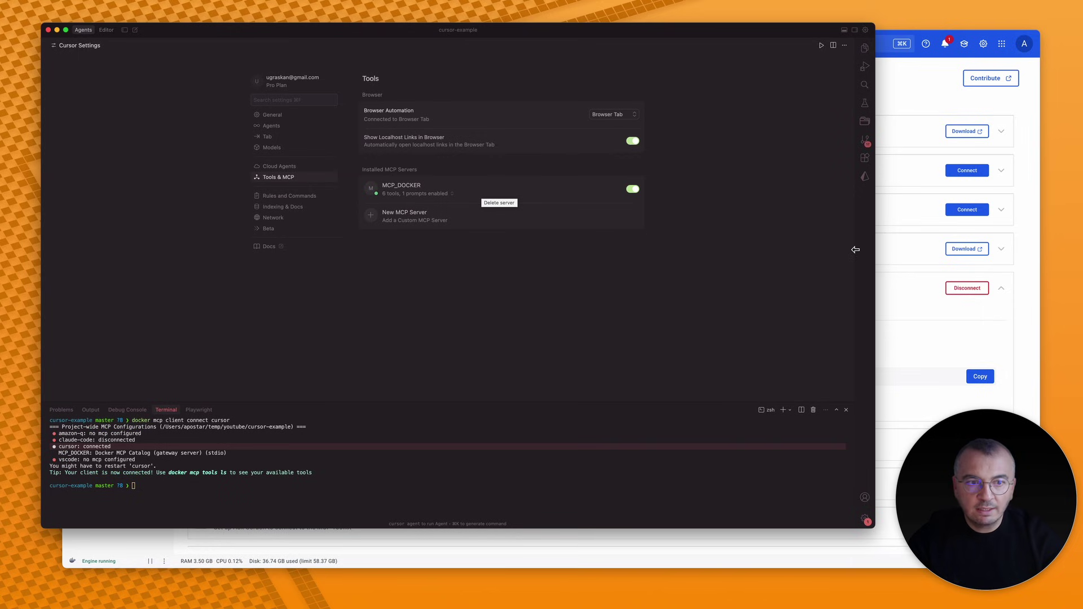
Switch to Docker Desktop, shrink its window so more of Cursor stays reachable behind it, and return to Cursor.
{"action": "left_click", "coordinate": [897, 249]}
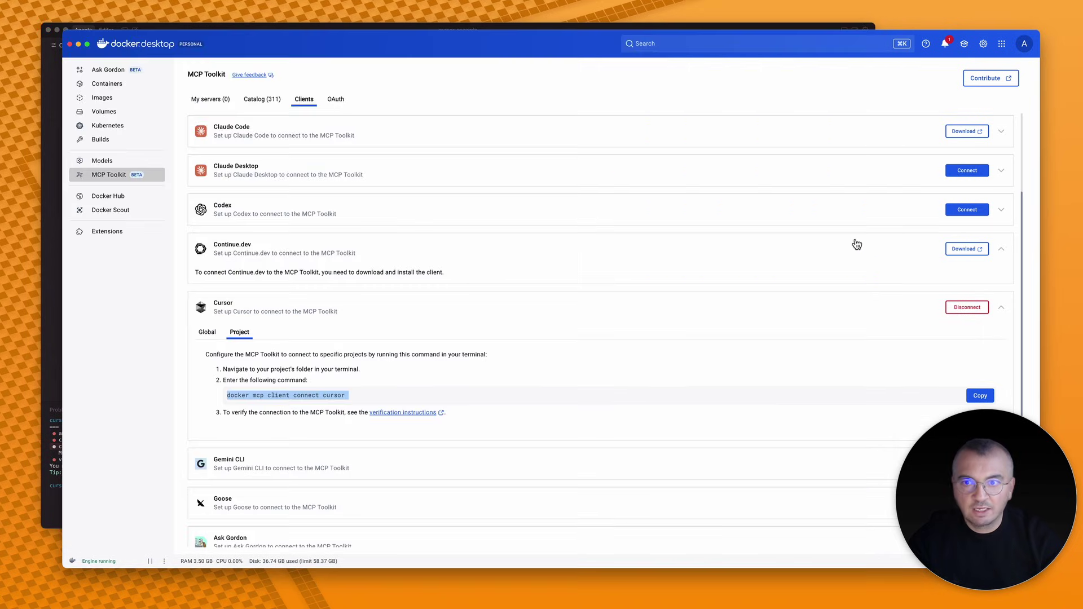
{"action": "left_click_drag", "start_coordinate": [63, 35], "coordinate": [214, 125]}
{"action": "left_click", "coordinate": [142, 151]}
Review the remaining MCP_DOCKER server's configuration in mcp.json, close the file, and expand the server's tool list.
{"action": "left_click", "coordinate": [604, 188]}
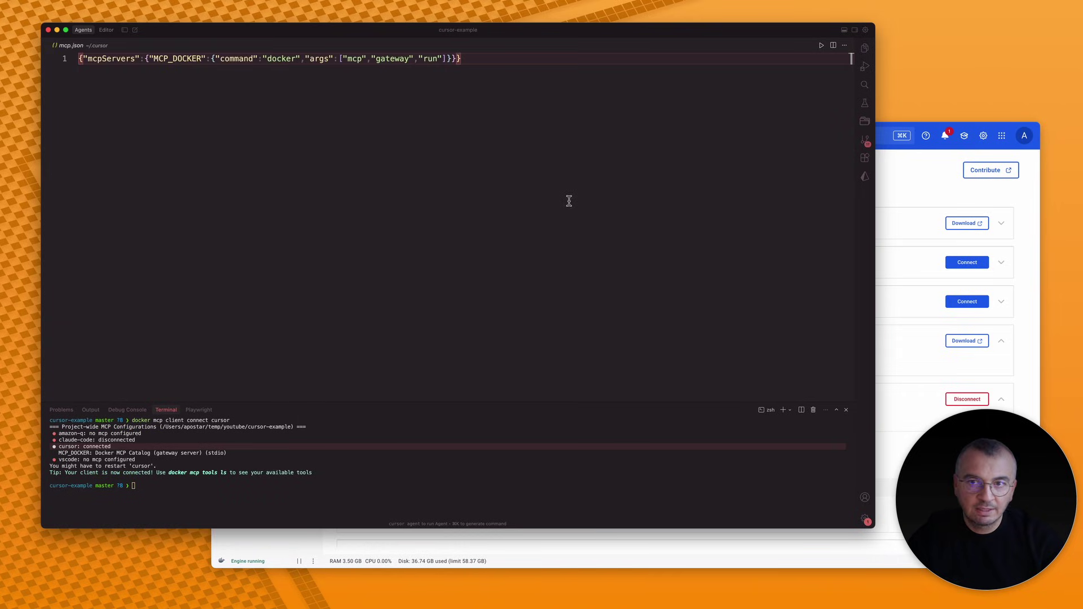
{"action": "key", "text": "super+w"}
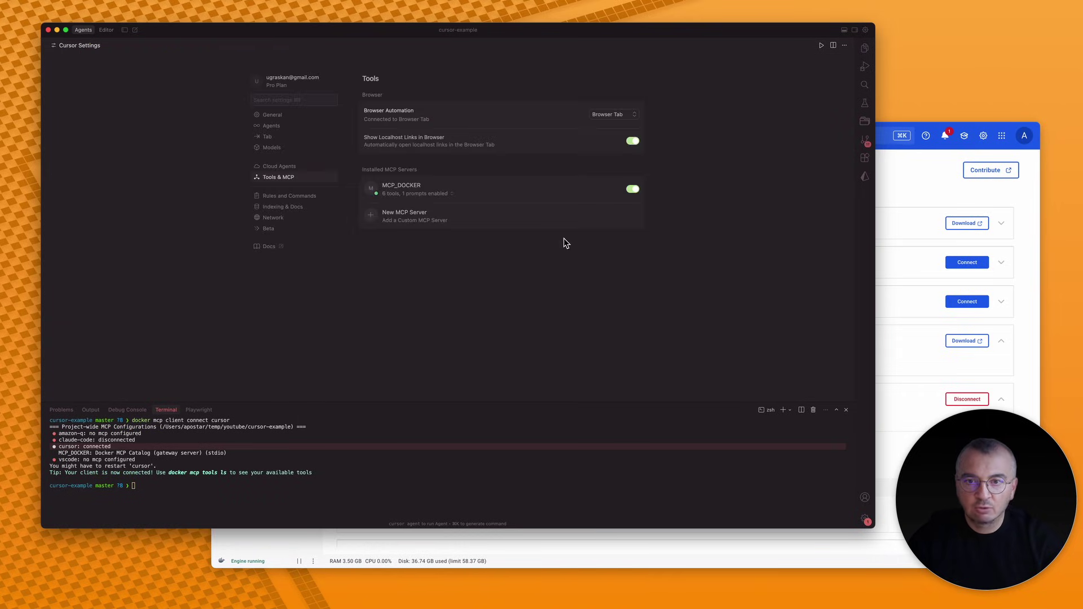
{"action": "left_click", "coordinate": [411, 197]}
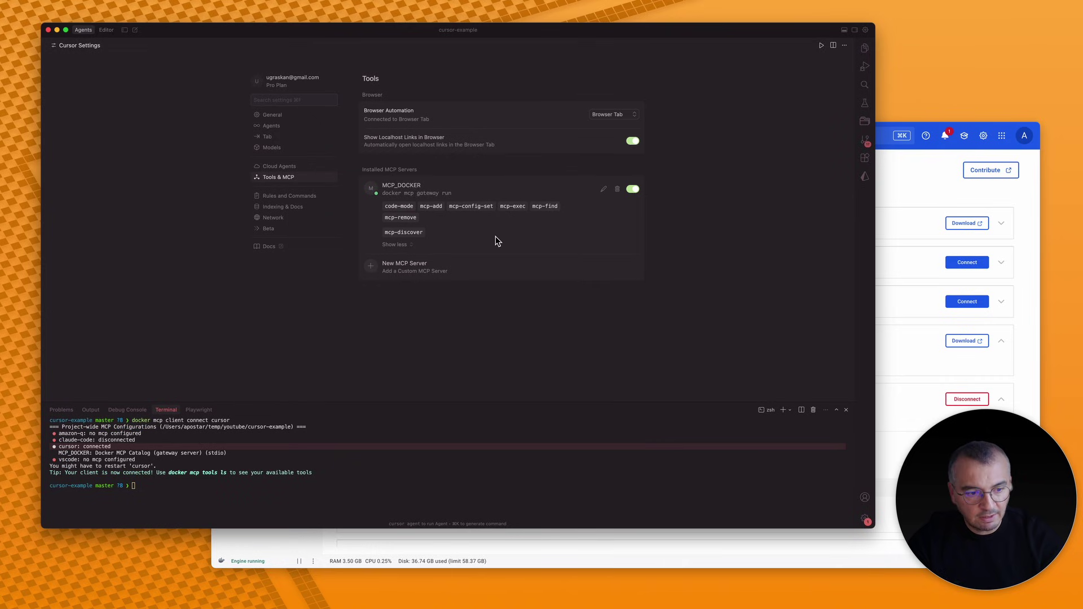
Switch to Docker Desktop, add the Playwright MCP server from the MCP Toolkit catalog, and return to the server list.
{"action": "left_click", "coordinate": [910, 198]}
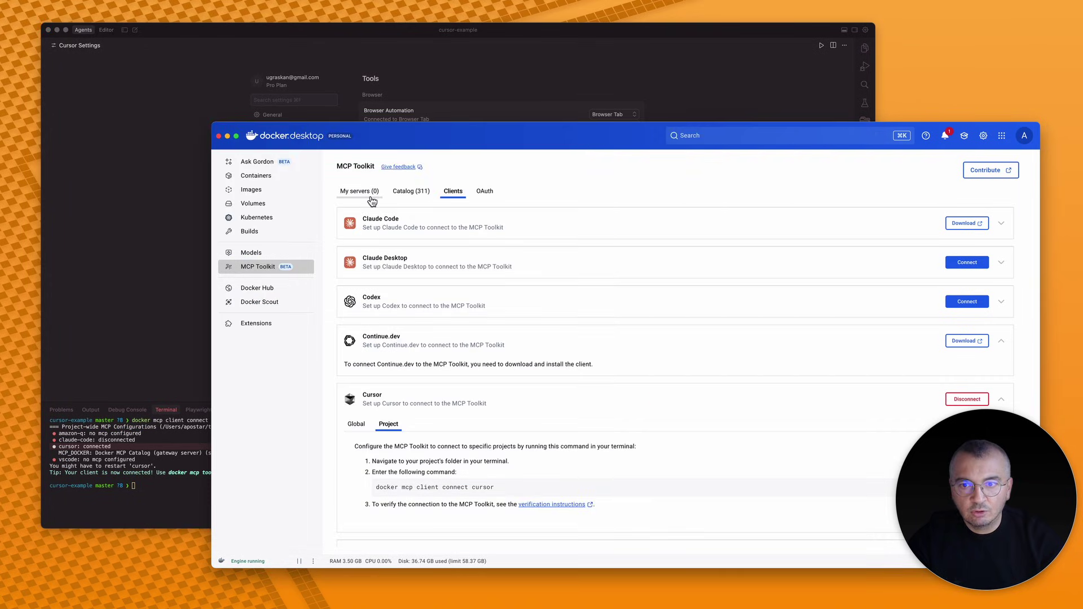
{"action": "left_click", "coordinate": [411, 192]}
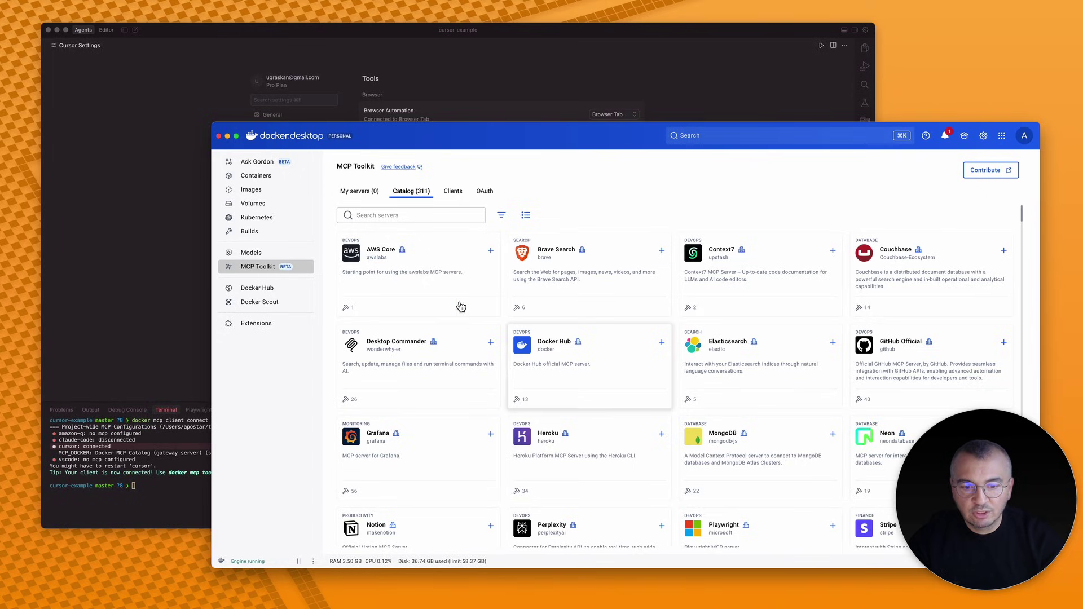
{"action": "scroll", "coordinate": [665, 454], "scroll_direction": "down", "scroll_amount": 3}
{"action": "scroll", "coordinate": [665, 455], "scroll_direction": "down", "scroll_amount": 1}
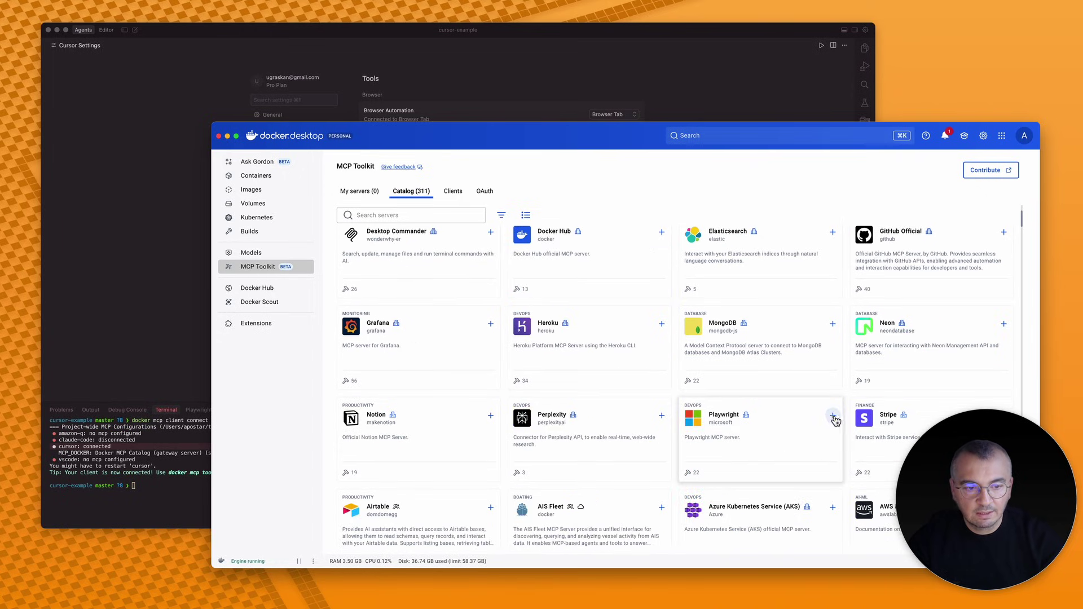
{"action": "left_click", "coordinate": [728, 425]}
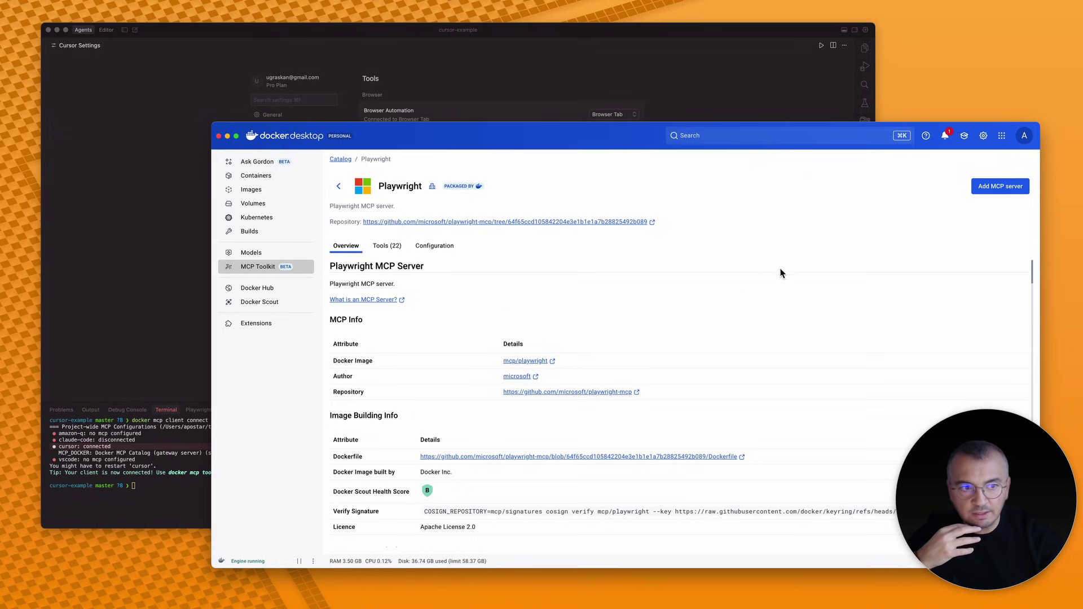
{"action": "left_click", "coordinate": [1013, 191]}
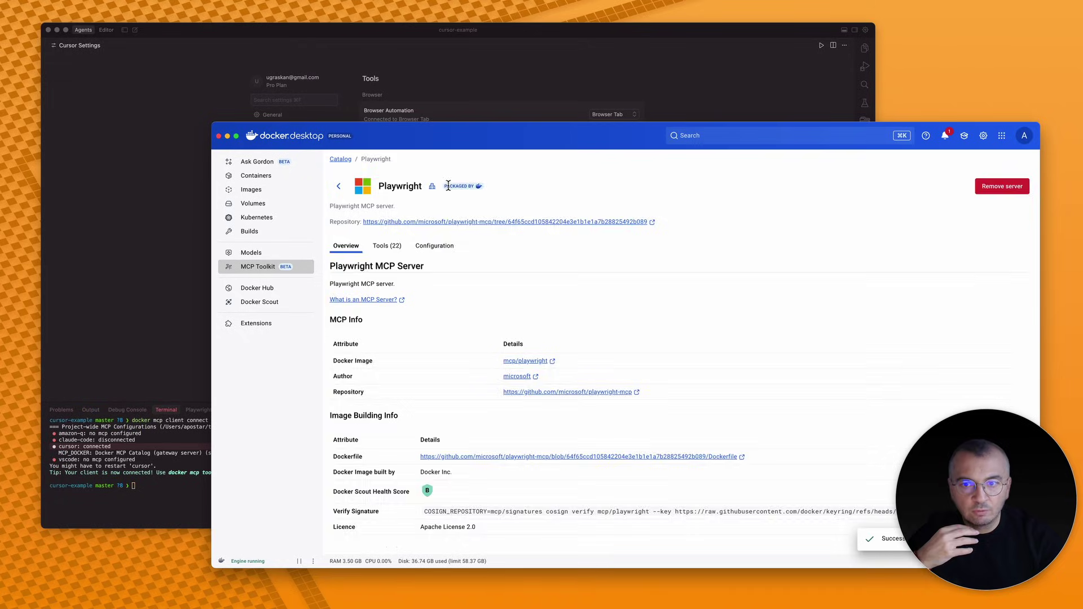
{"action": "left_click", "coordinate": [339, 186]}
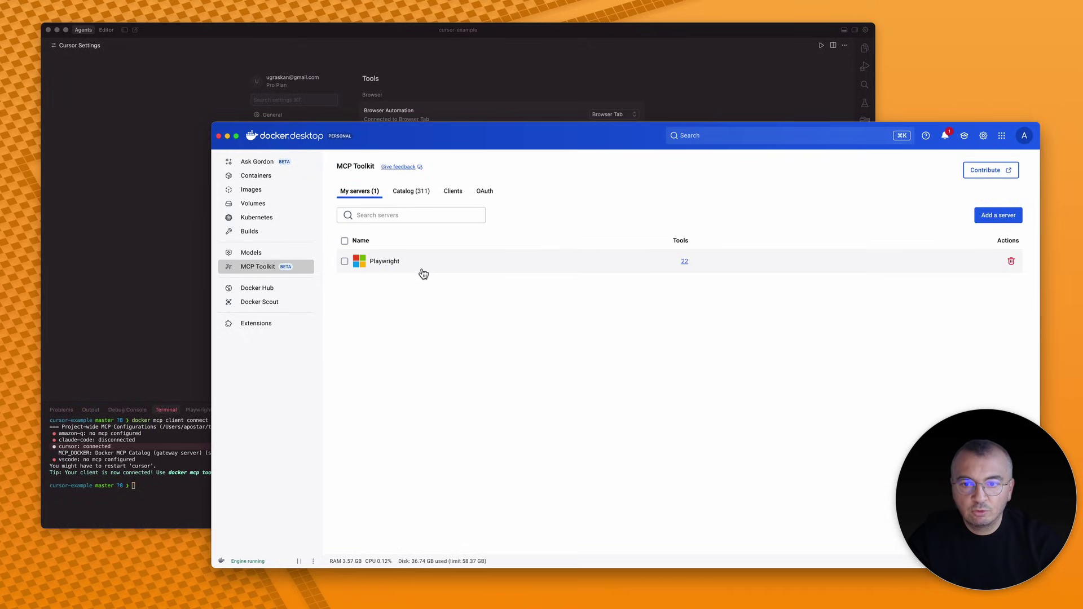
Switch to Cursor, narrow its window, and compare the MCP_DOCKER tools with the Playwright server entry in Docker Desktop.
{"action": "left_click", "coordinate": [167, 289]}
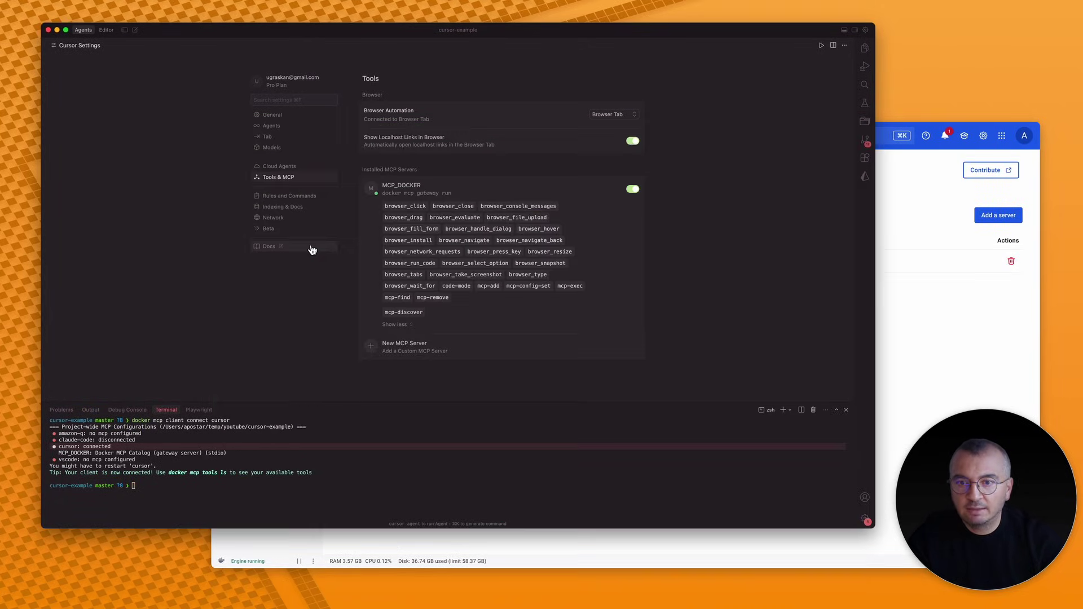
{"action": "left_click_drag", "start_coordinate": [877, 200], "coordinate": [674, 202]}
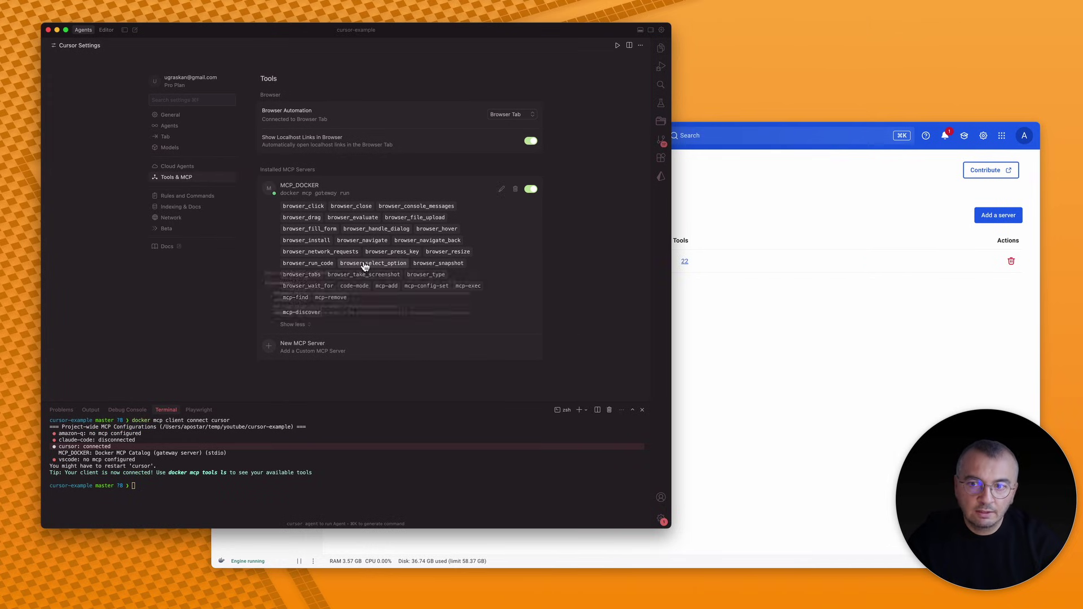
{"action": "left_click", "coordinate": [787, 302]}
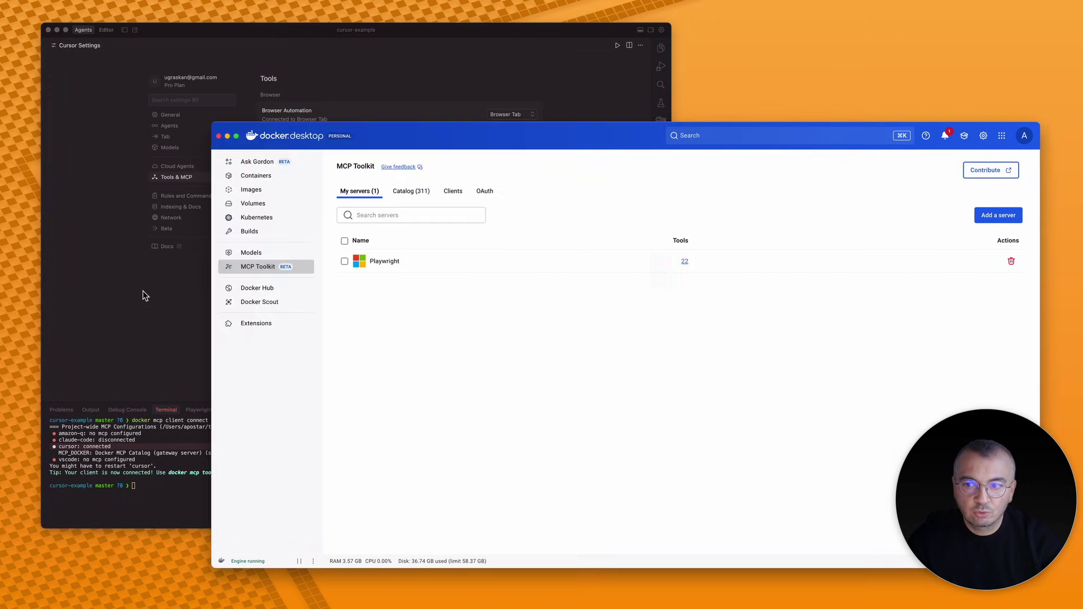
{"action": "left_click", "coordinate": [142, 293]}
{"action": "left_click", "coordinate": [677, 336]}
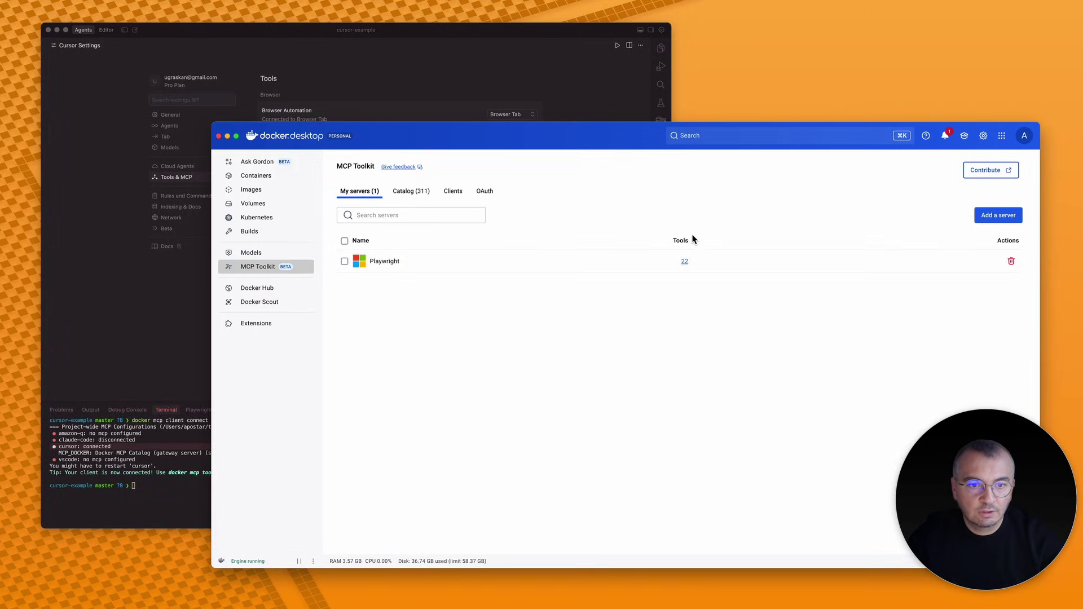
{"action": "left_click", "coordinate": [138, 286]}
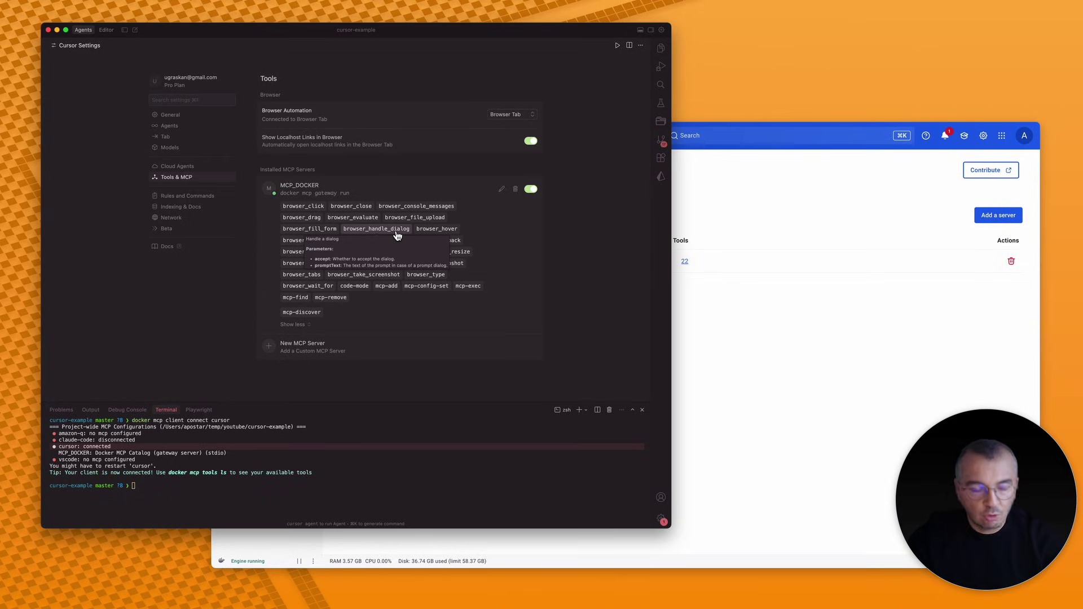
Switch to Docker Desktop, open the GitHub Official server's page from the catalog, and narrow the window to reveal Cursor.
{"action": "left_click", "coordinate": [727, 304]}
{"action": "left_click", "coordinate": [998, 216]}
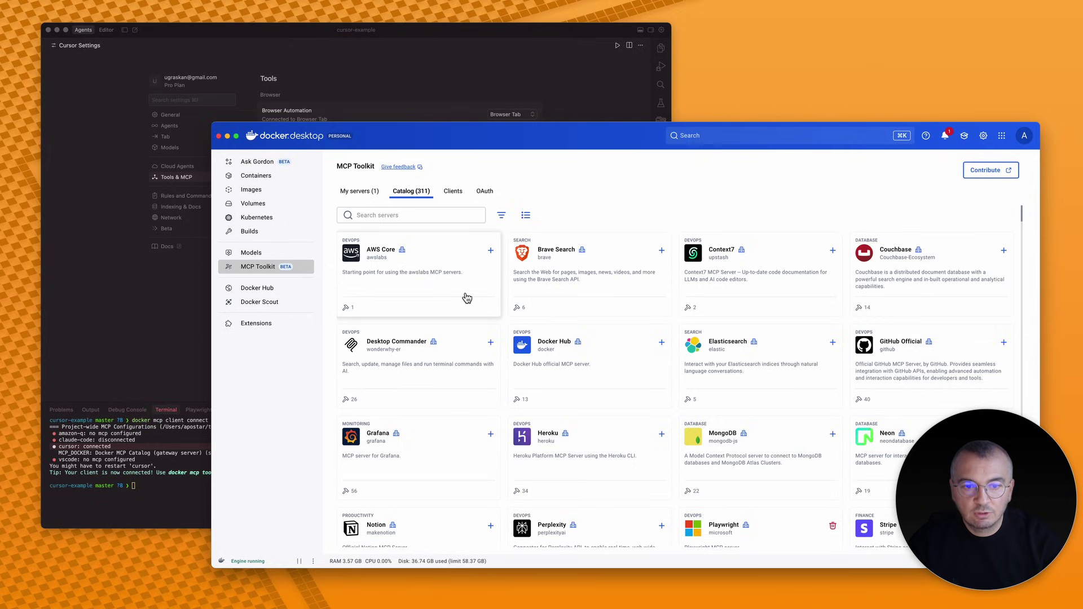
{"action": "left_click", "coordinate": [883, 360]}
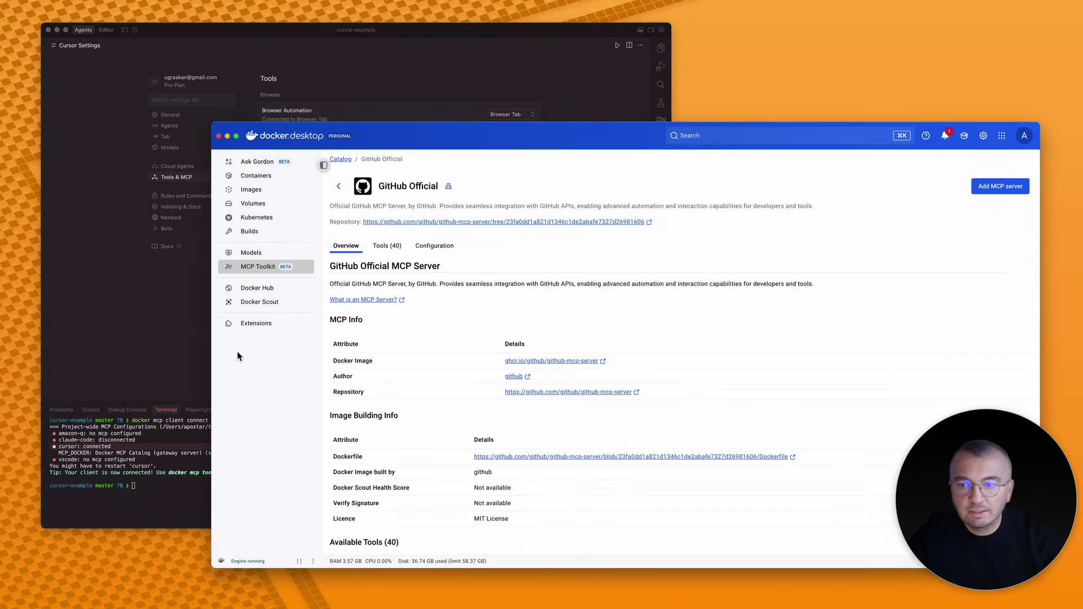
{"action": "left_click_drag", "start_coordinate": [215, 347], "coordinate": [360, 347]}
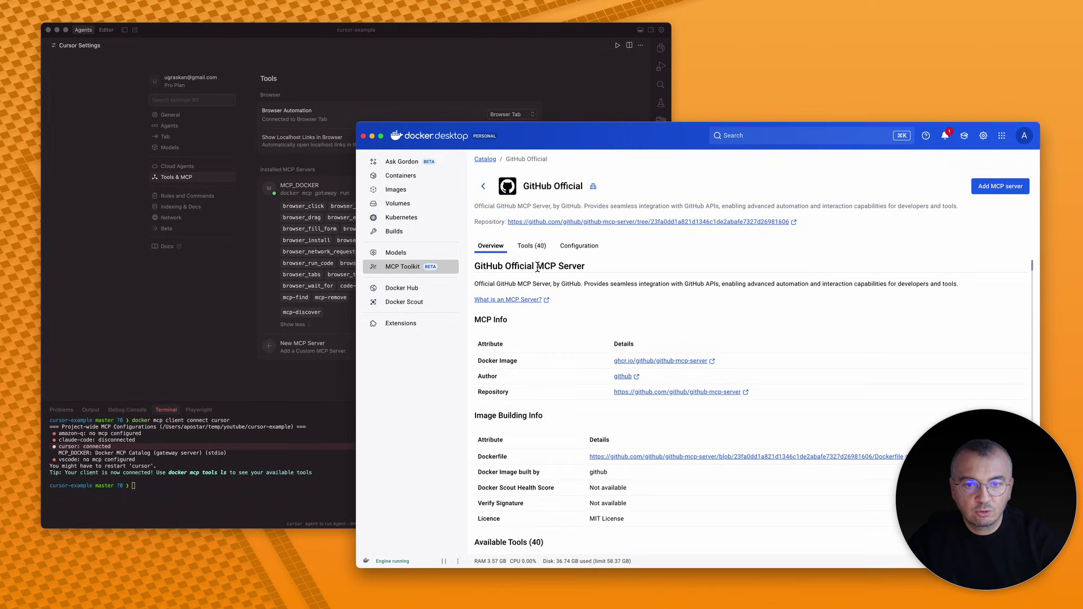
Examine the GitHub Official server's authentication configuration, its tools, and its overview.
{"action": "left_click", "coordinate": [567, 252]}
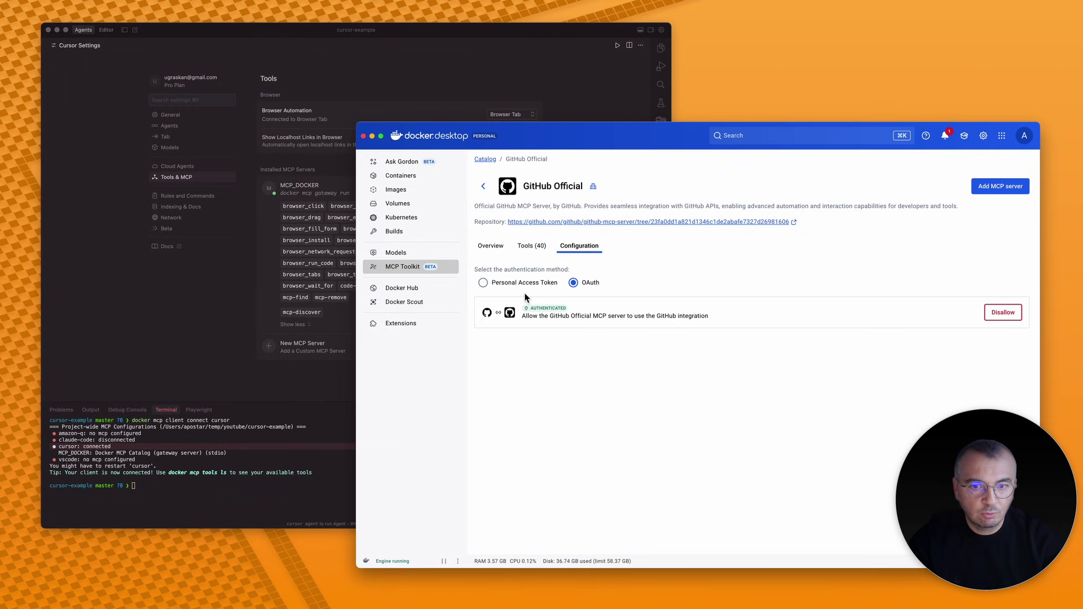
{"action": "left_click", "coordinate": [532, 245]}
{"action": "scroll", "coordinate": [570, 431], "scroll_direction": "down", "scroll_amount": 10}
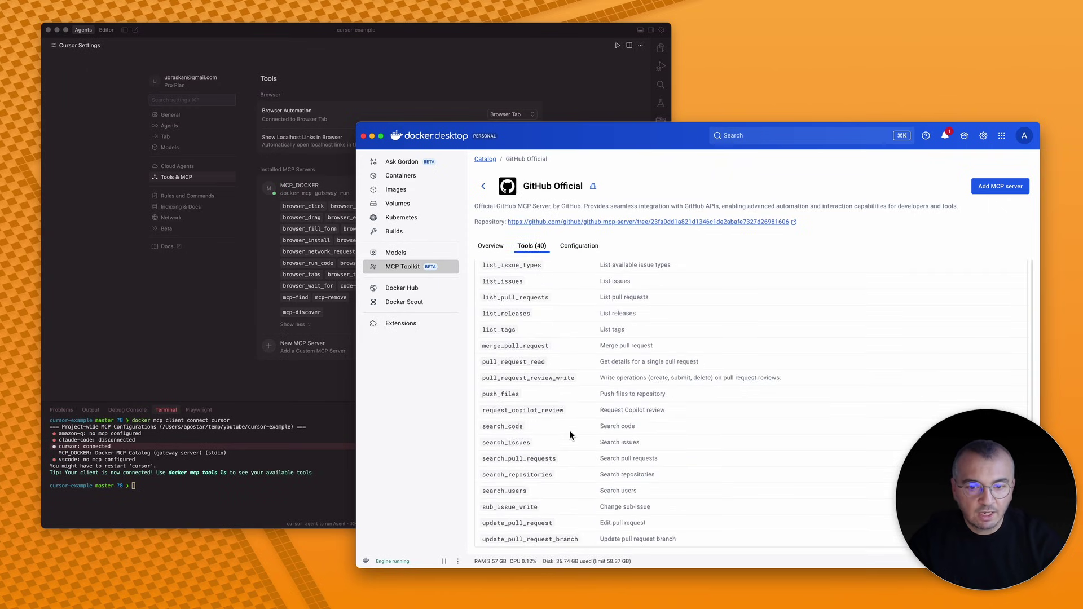
{"action": "scroll", "coordinate": [569, 431], "scroll_direction": "up", "scroll_amount": 5}
{"action": "left_click", "coordinate": [490, 245]}
{"action": "scroll", "coordinate": [556, 338], "scroll_direction": "down", "scroll_amount": 2}
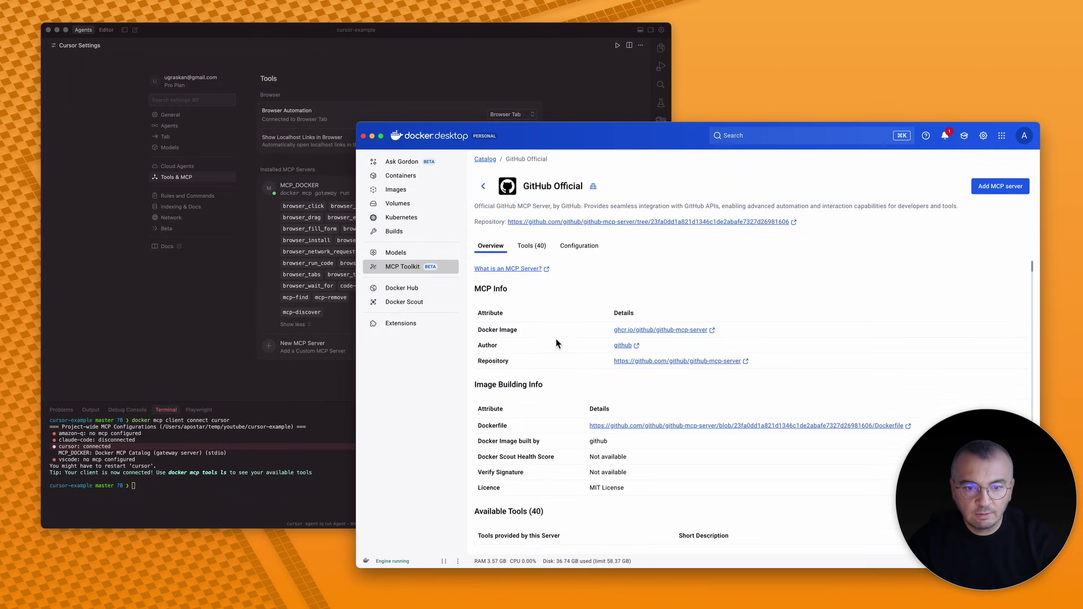
{"action": "scroll", "coordinate": [556, 341], "scroll_direction": "down", "scroll_amount": 8}
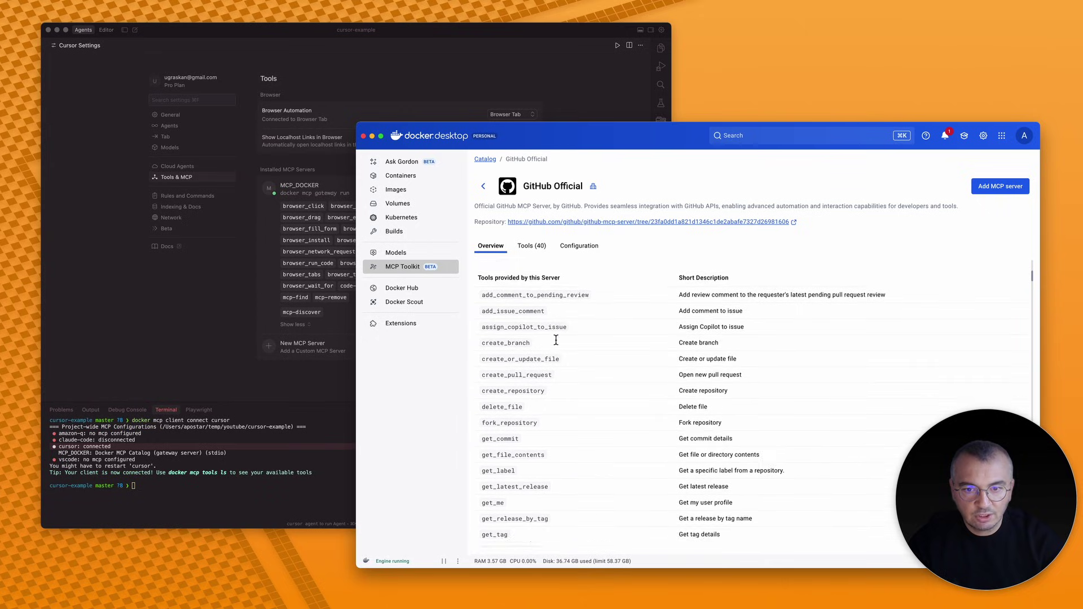
Add the GitHub Official MCP server to the toolkit and return to the catalog.
{"action": "scroll", "coordinate": [556, 340], "scroll_direction": "up", "scroll_amount": 8}
{"action": "left_click", "coordinate": [999, 186]}
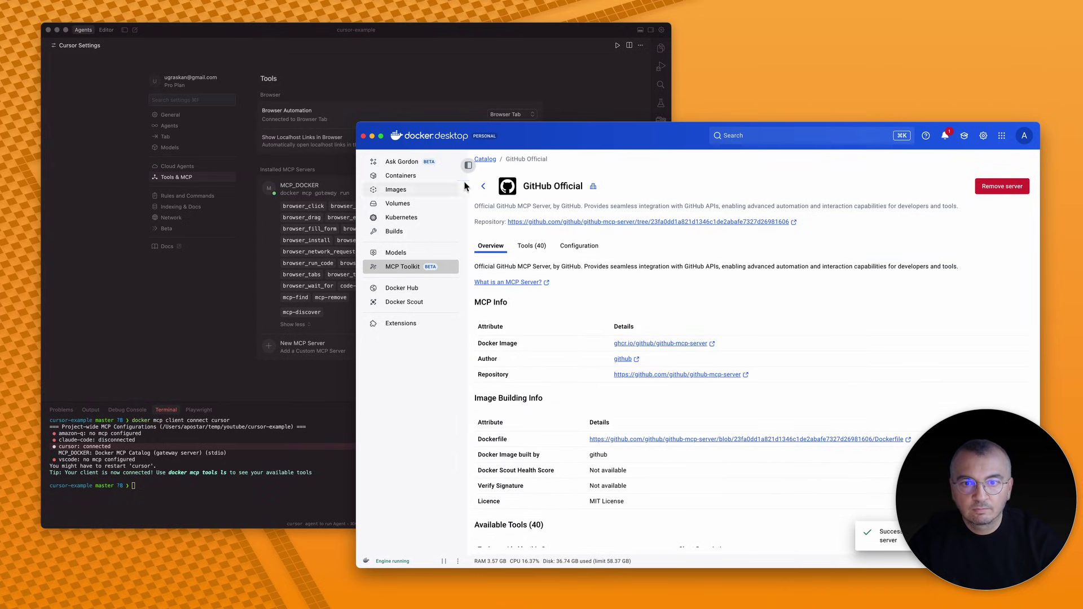
{"action": "left_click", "coordinate": [485, 159]}
Switch to Cursor, hide the terminal, and examine the GitHub and browser tools listed under MCP_DOCKER.
{"action": "left_click", "coordinate": [207, 284]}
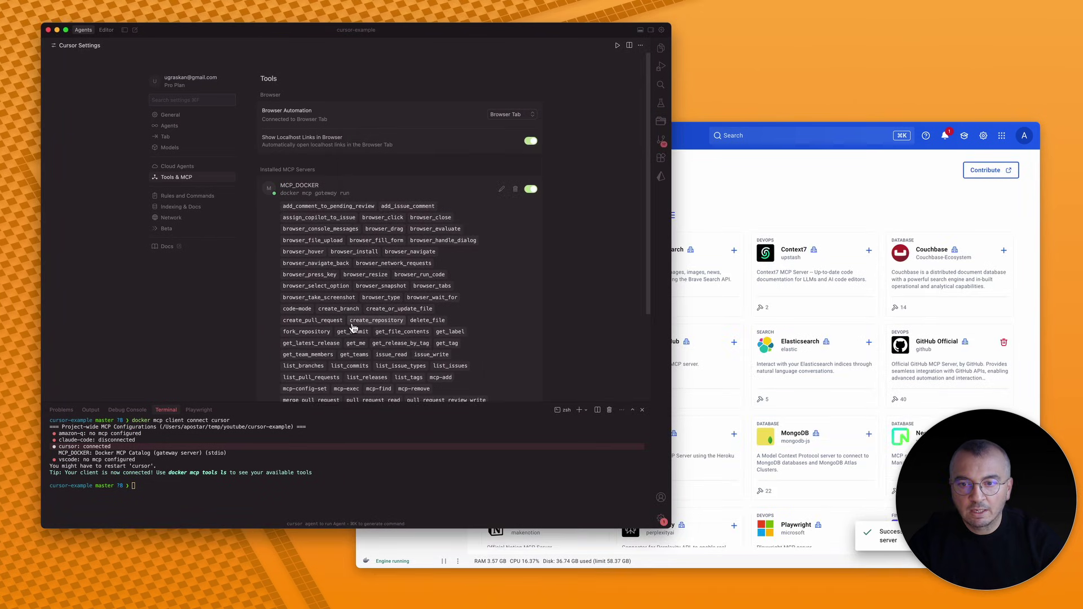
{"action": "scroll", "coordinate": [358, 314], "scroll_direction": "down", "scroll_amount": 2}
{"action": "key", "text": "super+j"}
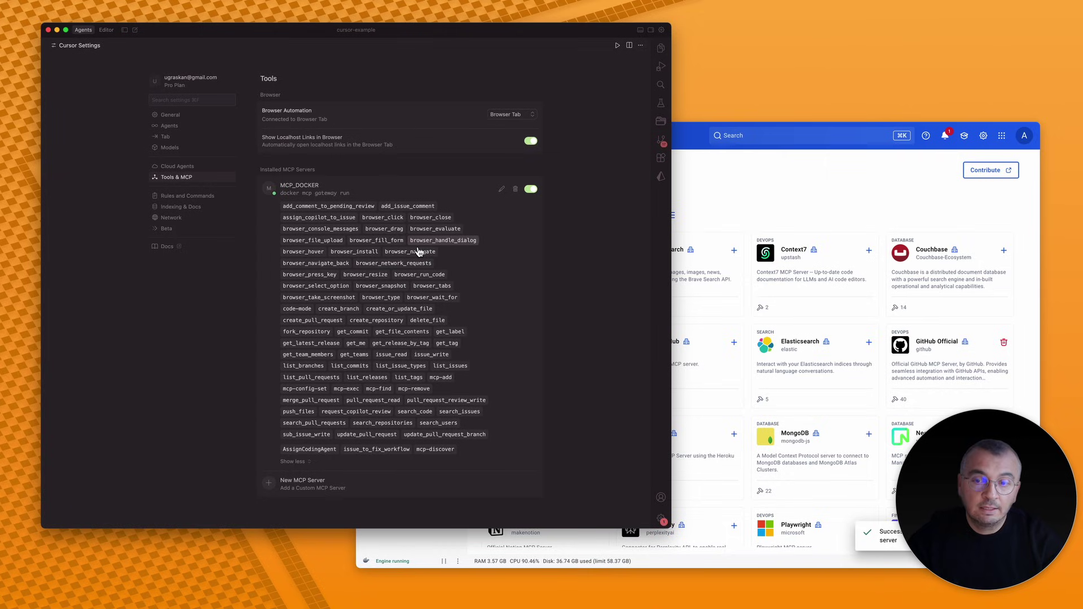
{"action": "mouse_move", "coordinate": [410, 311]}
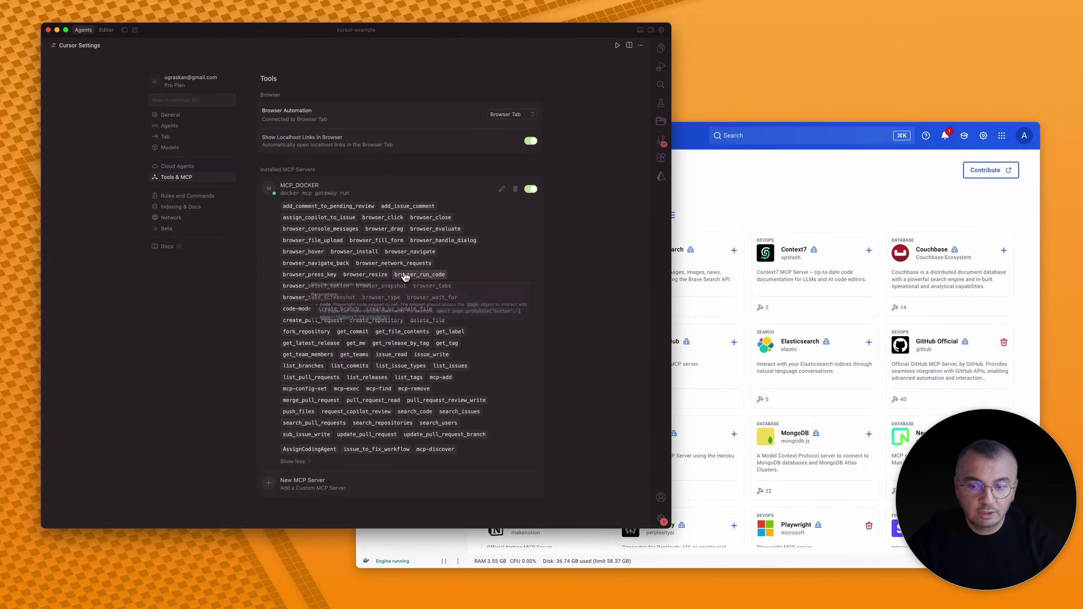
{"action": "mouse_move", "coordinate": [364, 372]}
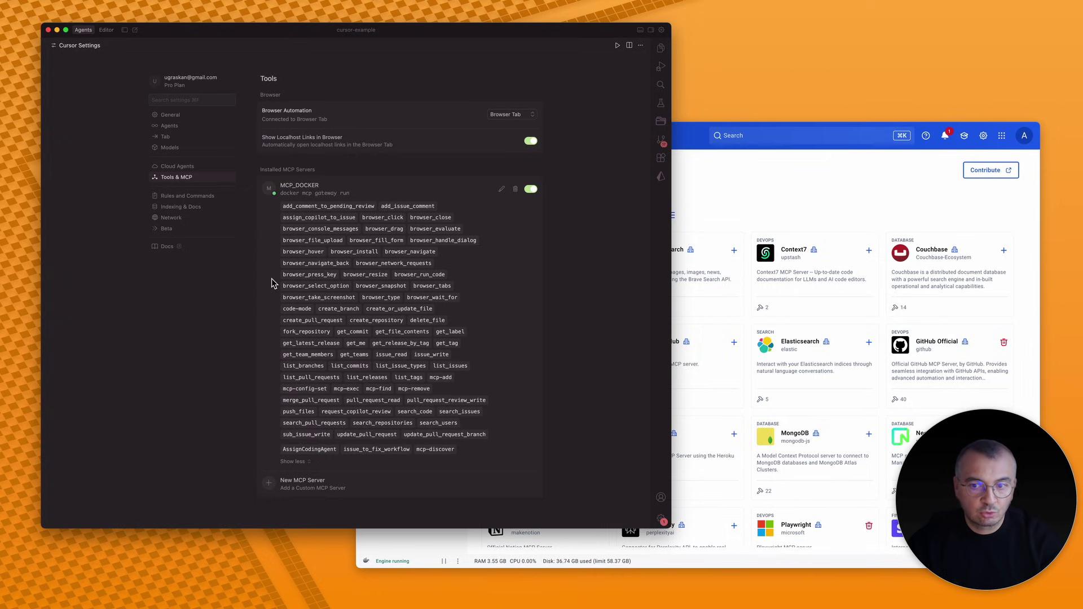
{"action": "mouse_move", "coordinate": [304, 337]}
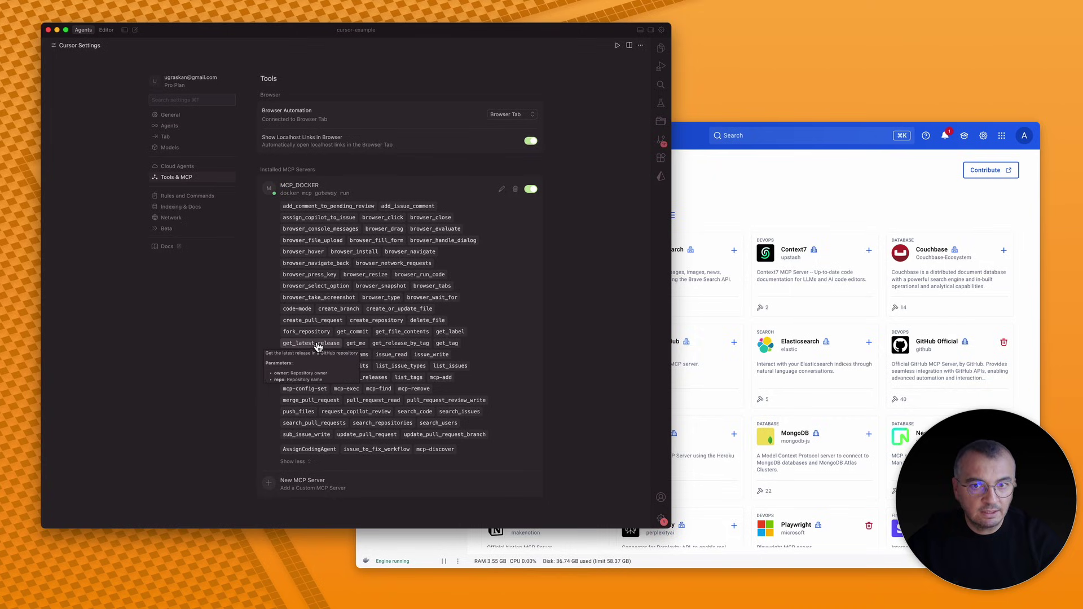
Switch back to the MCP Toolkit catalog in Docker Desktop and move its window slightly further over Cursor.
{"action": "left_click", "coordinate": [753, 181]}
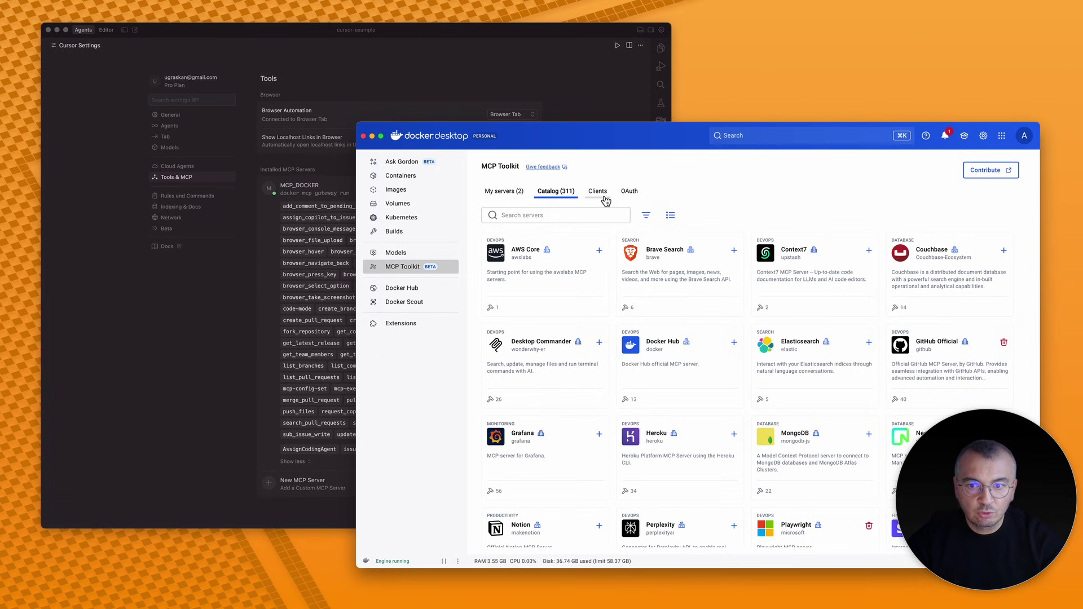
{"action": "left_click_drag", "start_coordinate": [637, 143], "coordinate": [626, 134]}
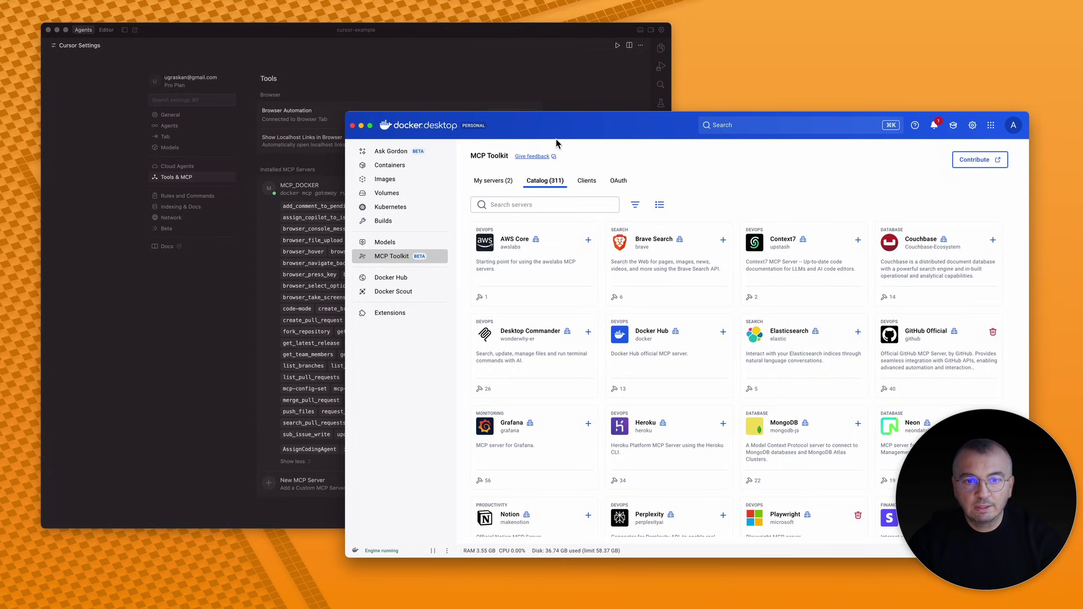
{"action": "left_click", "coordinate": [520, 204]}
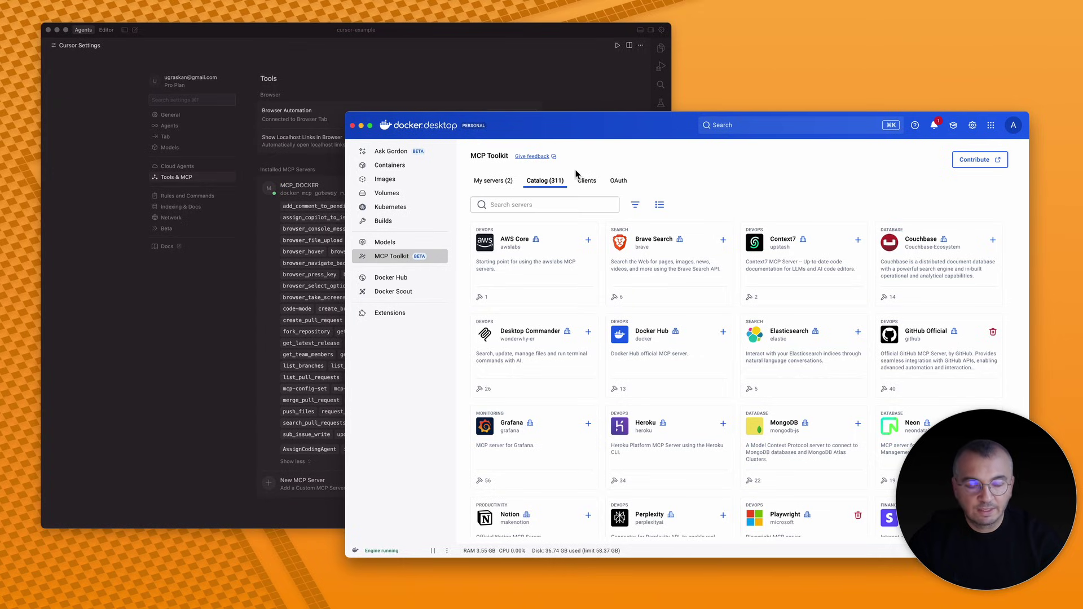
{"action": "left_click_drag", "start_coordinate": [608, 132], "coordinate": [589, 133]}
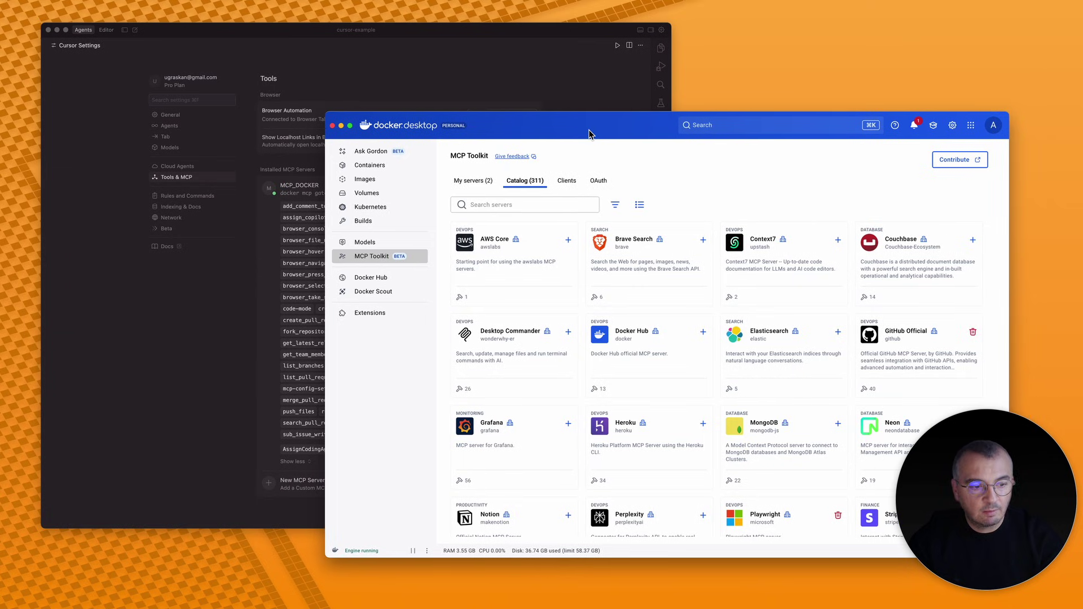